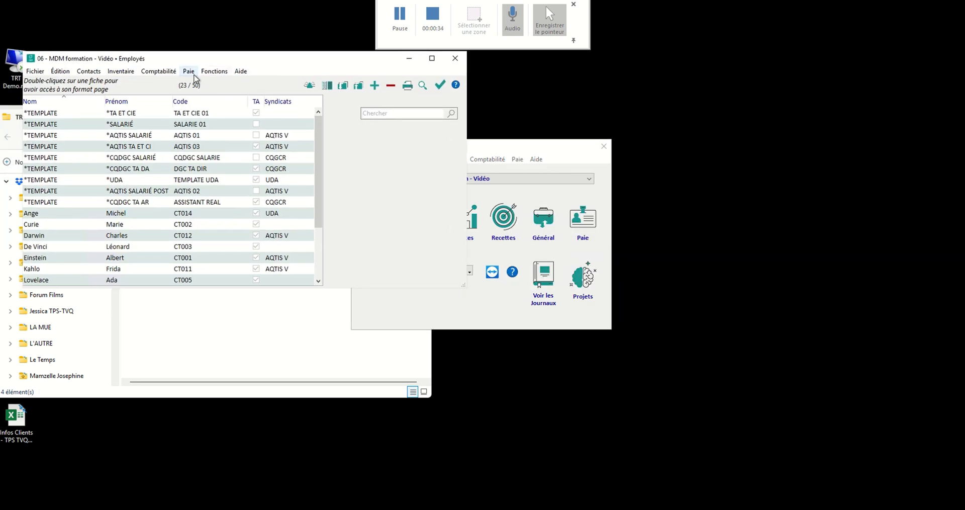
# - Open the employee validations and restrict them to employees with tax slips for year 2024
pyautogui.click(215, 71)
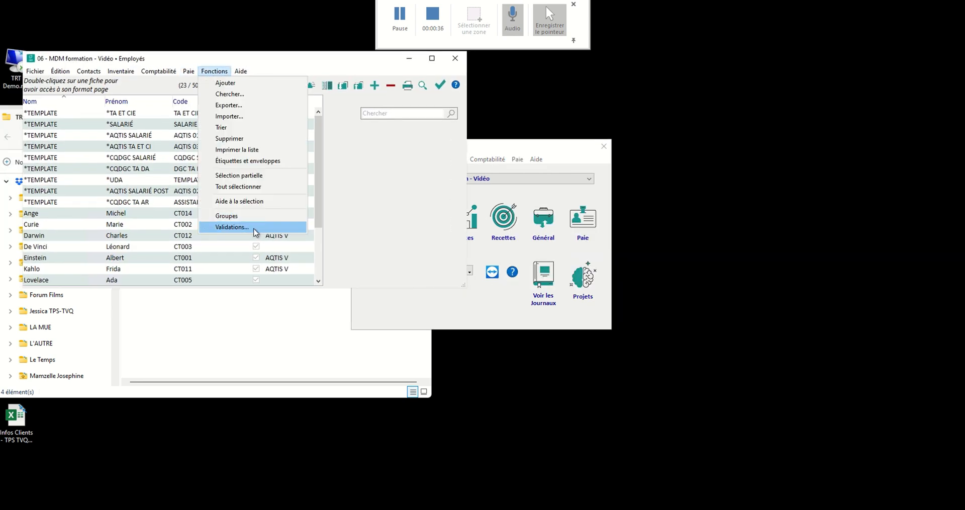
pyautogui.click(232, 226)
pyautogui.click(449, 63)
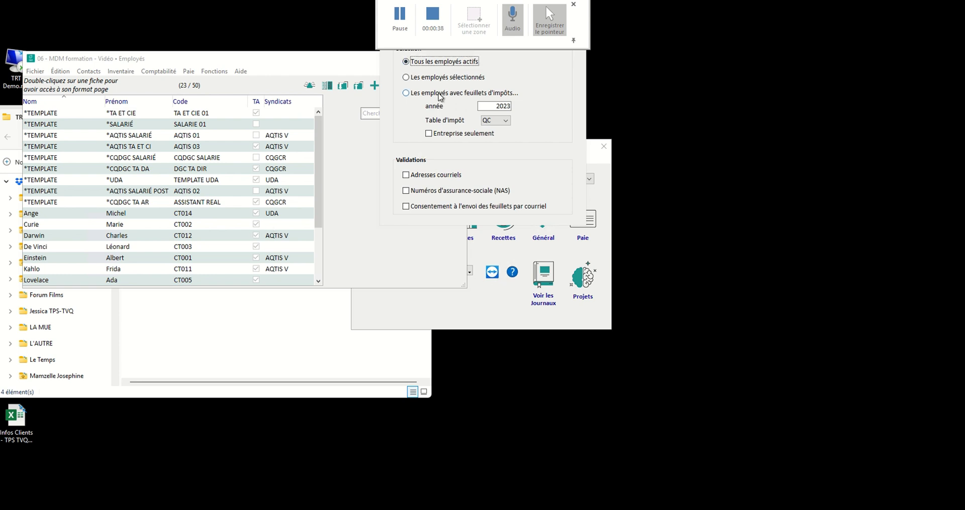
pyautogui.click(439, 93)
pyautogui.click(490, 106)
pyautogui.write('20')
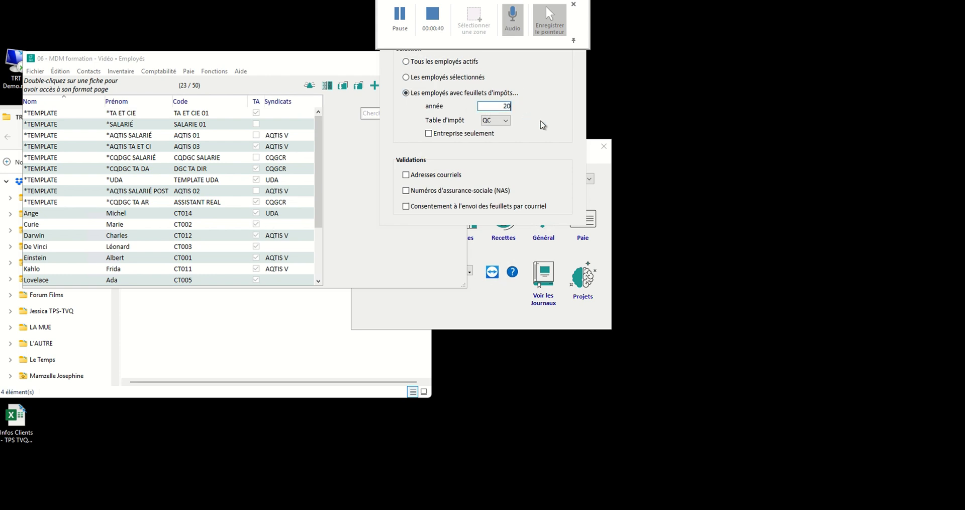
pyautogui.press('Tab')
# - Run the validation for e-mail addresses, social insurance numbers (NAS) and consent to e-mailed slips, cancelling the Excel export
pyautogui.click(476, 196)
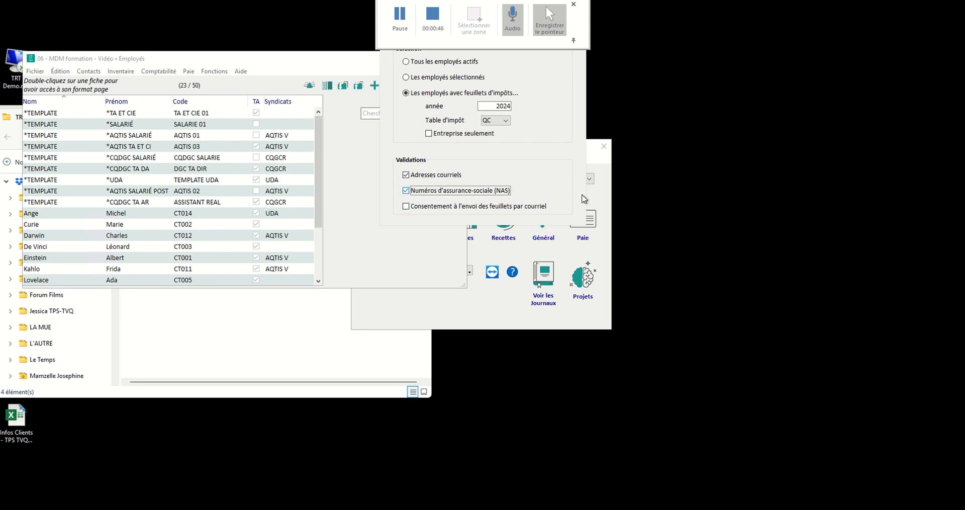
pyautogui.click(443, 211)
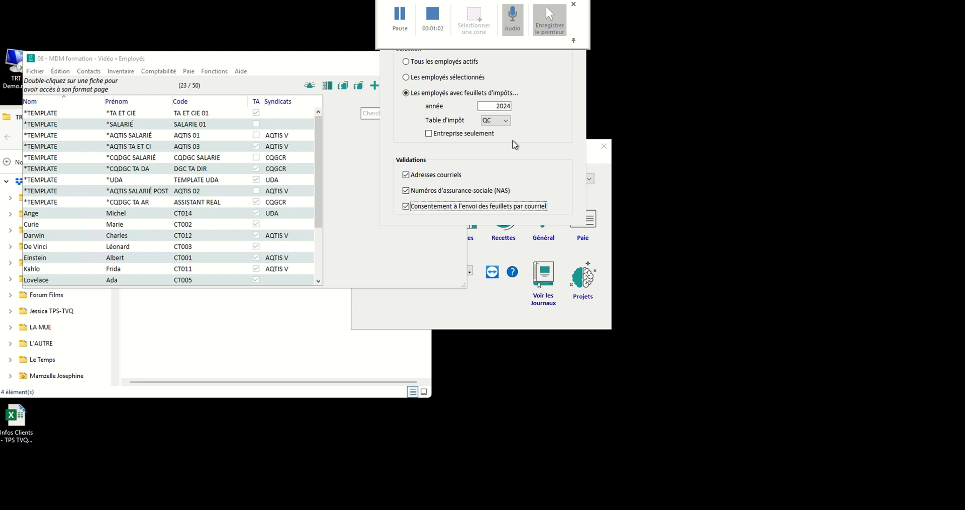
pyautogui.press('Return')
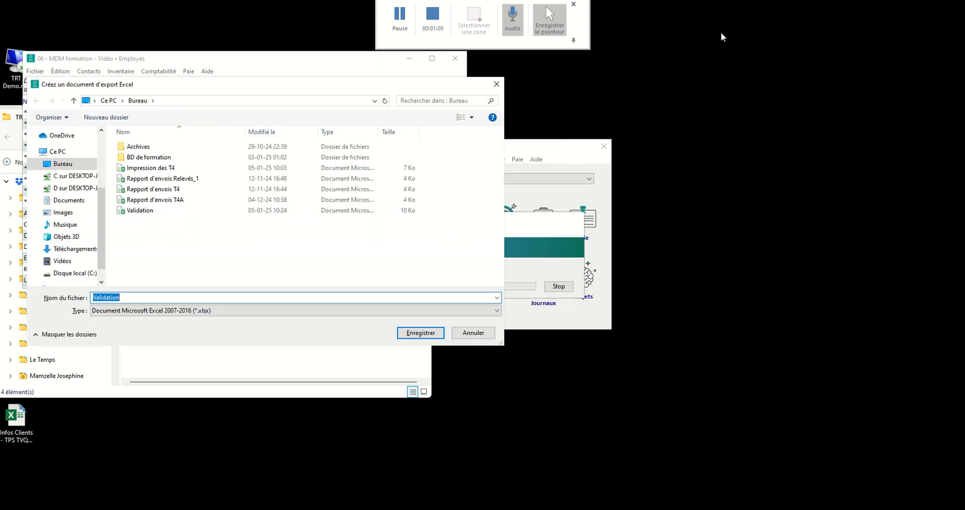
pyautogui.click(140, 212)
pyautogui.click(477, 334)
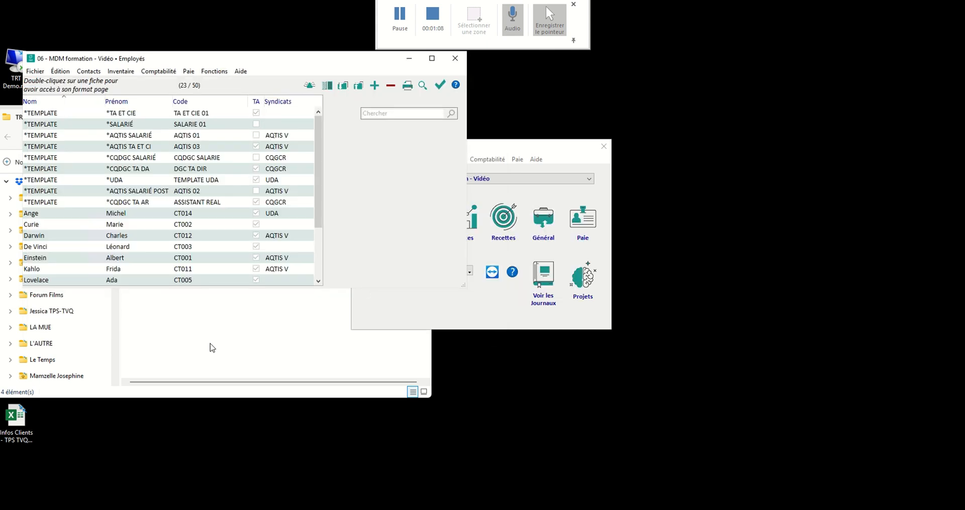
# - Switch to the TRT - T4 - R1 - T4A folder and open the existing Validation.xlsx report in Excel
pyautogui.click(221, 355)
pyautogui.click(191, 239)
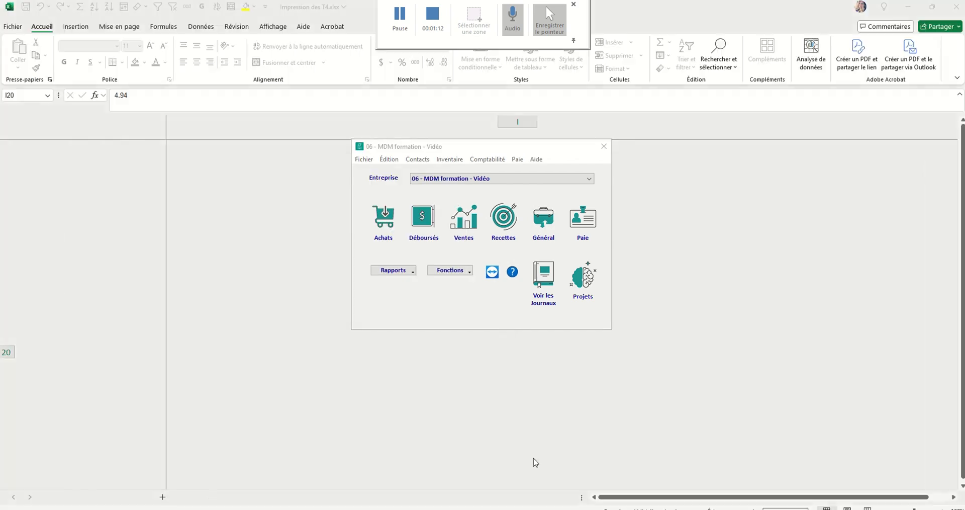
pyautogui.click(736, 403)
pyautogui.click(306, 274)
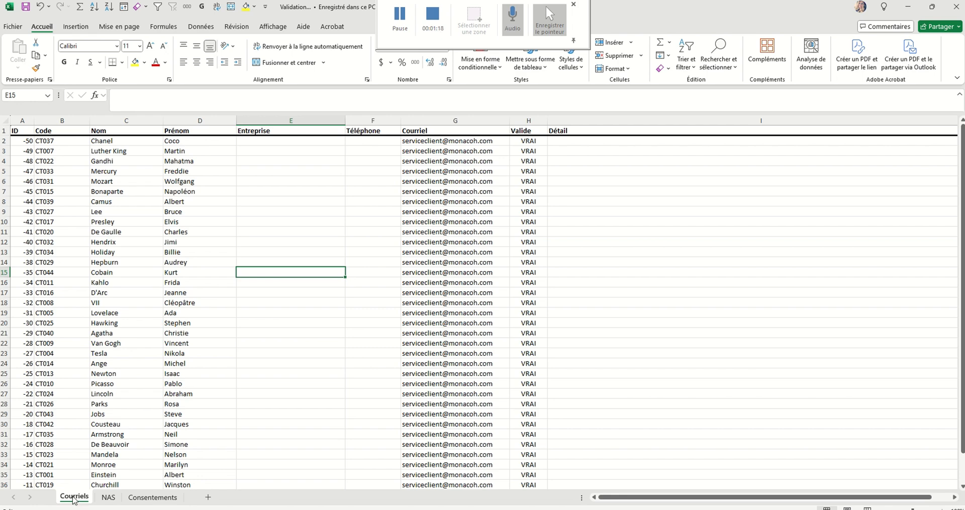
# - Examine the Valide and Détail columns on the Courriels sheet for invalid e-mail addresses
pyautogui.click(601, 364)
pyautogui.scroll(-10, 568, 281)
pyautogui.scroll(10, 570, 252)
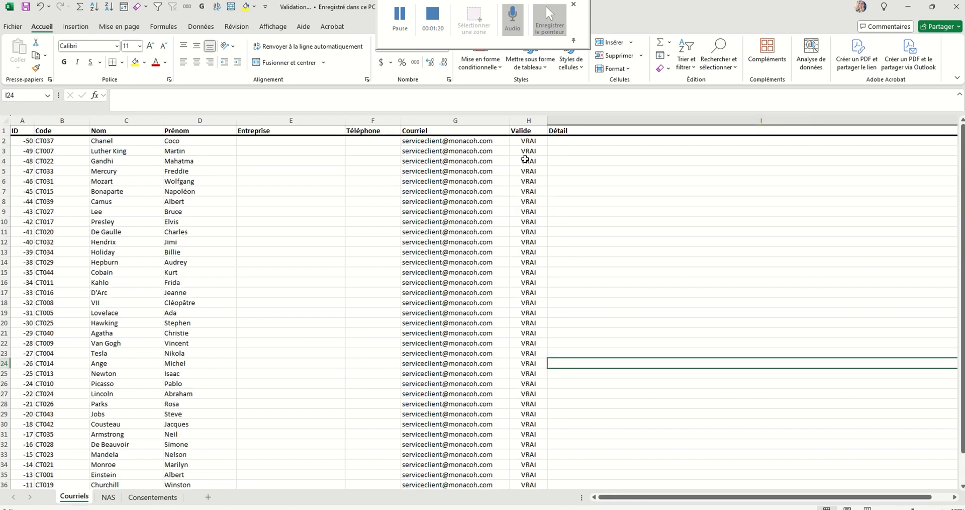
pyautogui.moveTo(528, 132); pyautogui.dragTo(536, 192)
pyautogui.click(534, 210)
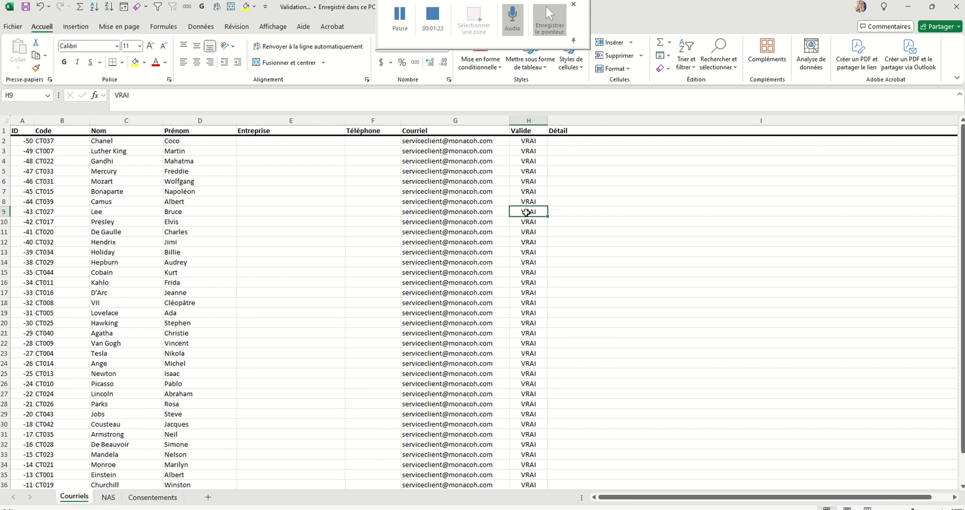
# - Examine the Valide and NAS columns on the NAS sheet for every employee
pyautogui.click(108, 497)
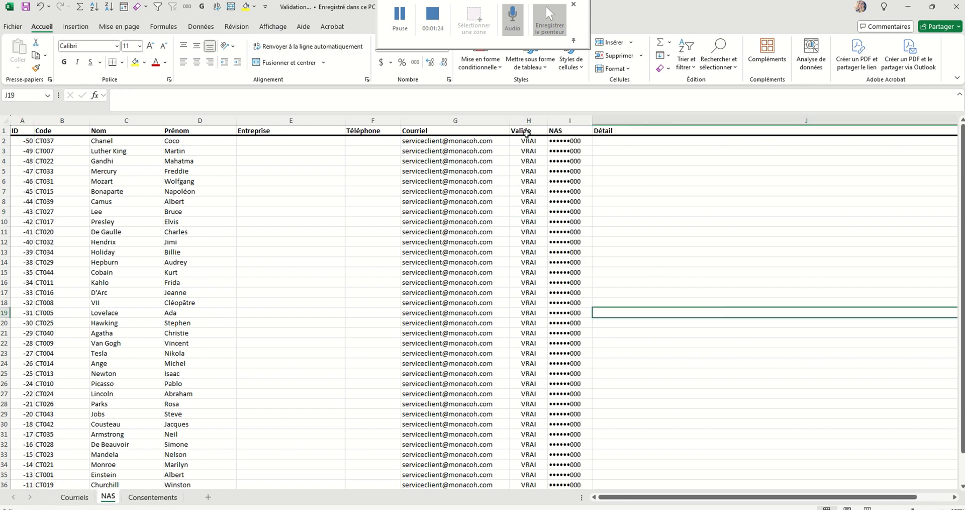
pyautogui.moveTo(528, 122); pyautogui.dragTo(568, 122)
pyautogui.scroll(-7, 563, 181)
pyautogui.scroll(6, 570, 198)
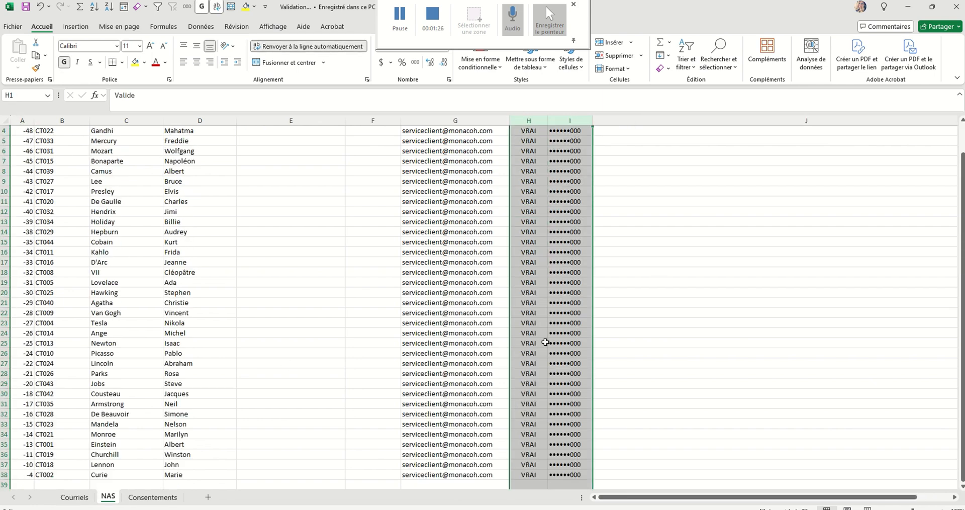
pyautogui.click(533, 384)
# - Examine the Consentements sheet to compare each employee's consent status for receiving slips by e-mail
pyautogui.hotkey('ctrl', 'pagedown')
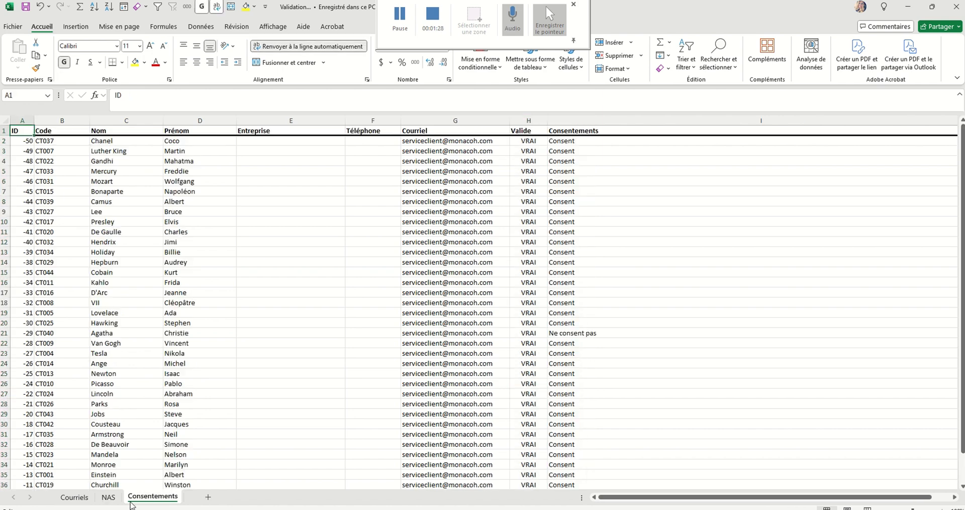
pyautogui.click(643, 332)
pyautogui.scroll(-7, 646, 331)
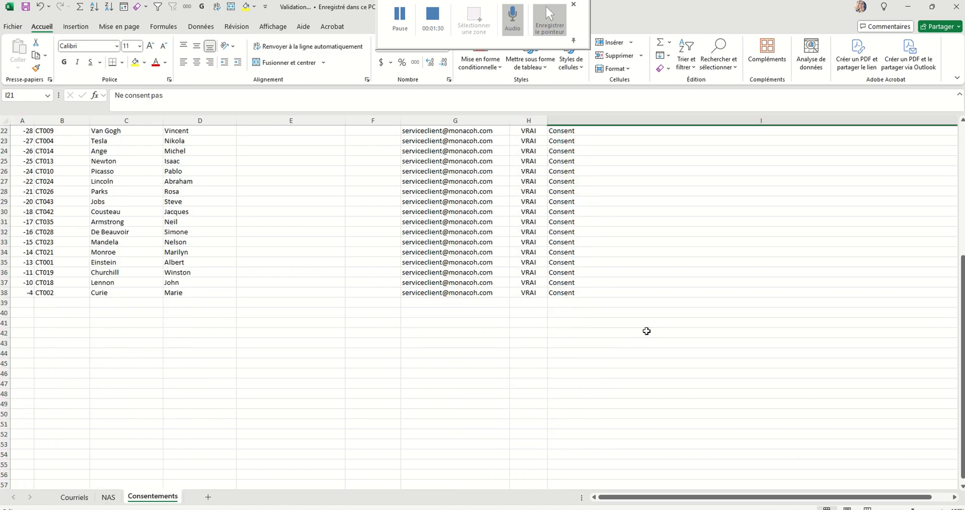
pyautogui.scroll(6, 649, 318)
pyautogui.scroll(1, 649, 319)
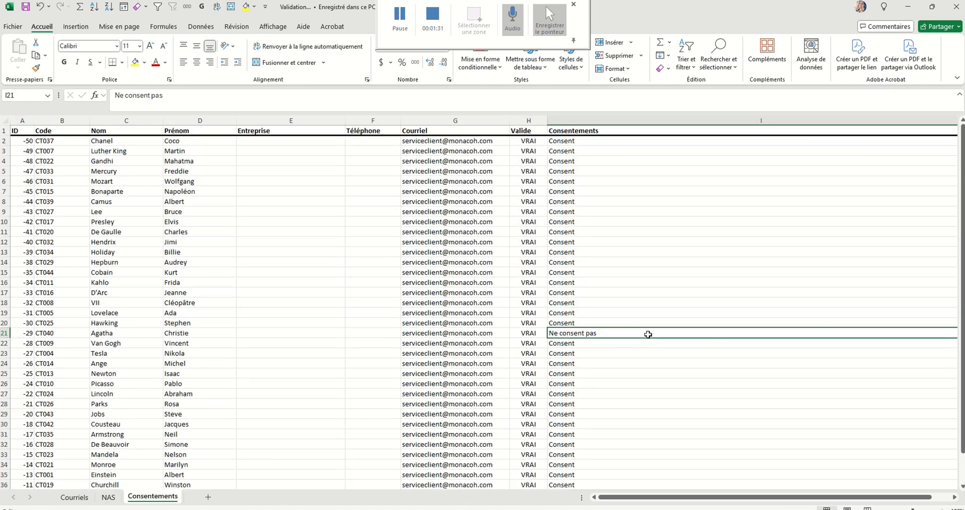
pyautogui.click(585, 131)
pyautogui.click(577, 144)
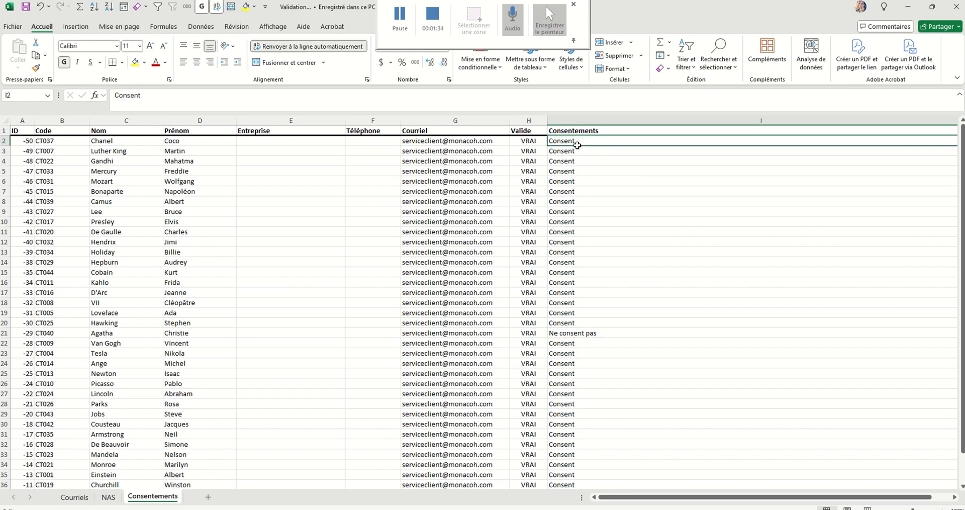
pyautogui.click(578, 151)
pyautogui.click(588, 201)
pyautogui.scroll(-5, 553, 186)
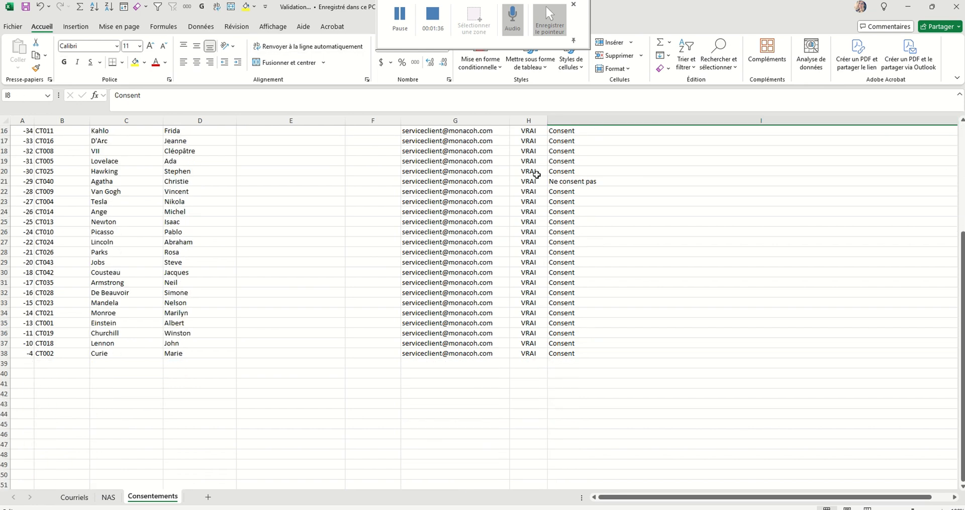
# - Inspect the employee row marked "Ne consent pas", including its e-mail and validity values
pyautogui.click(10, 181)
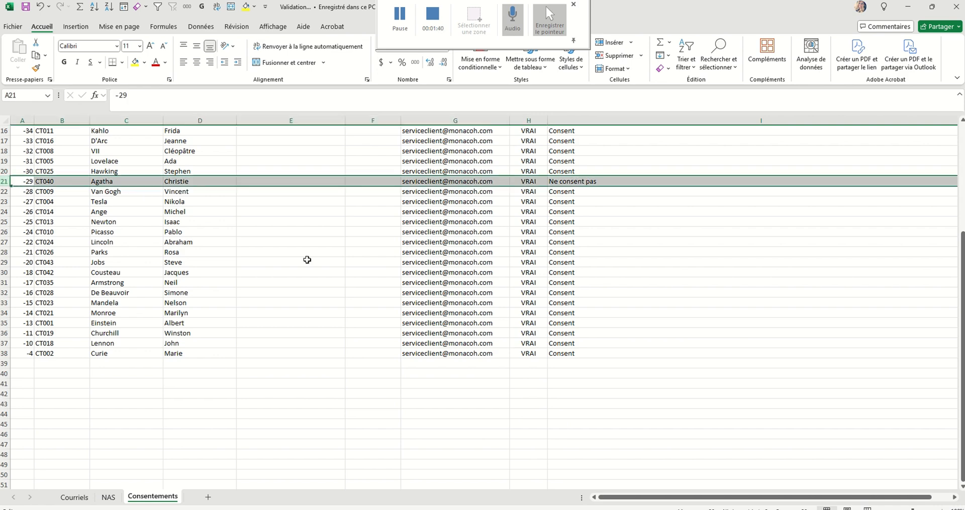
pyautogui.scroll(4, 360, 250)
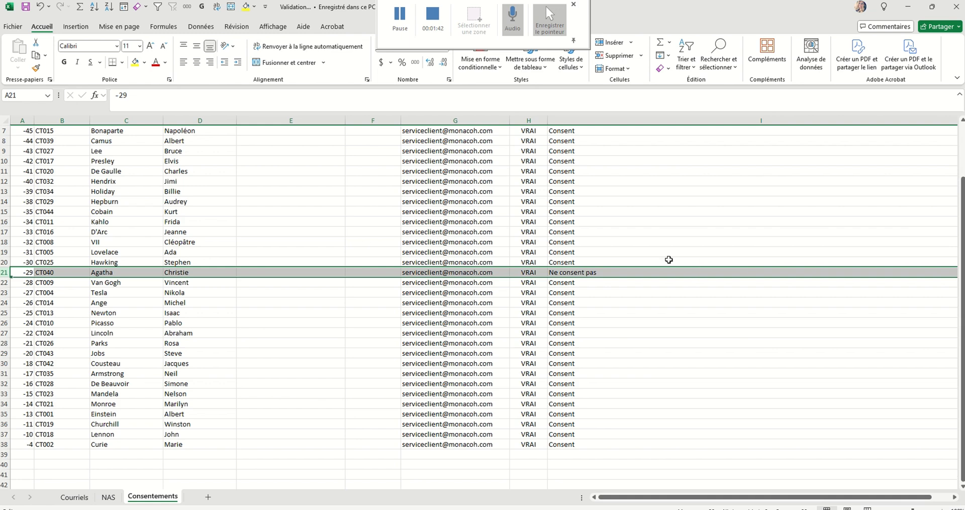
pyautogui.moveTo(577, 305); pyautogui.dragTo(440, 303)
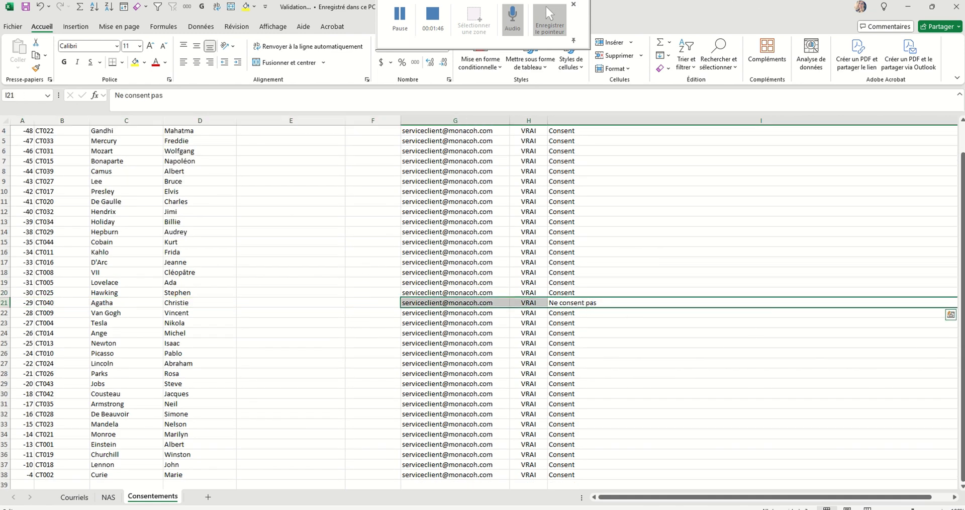
pyautogui.click(531, 261)
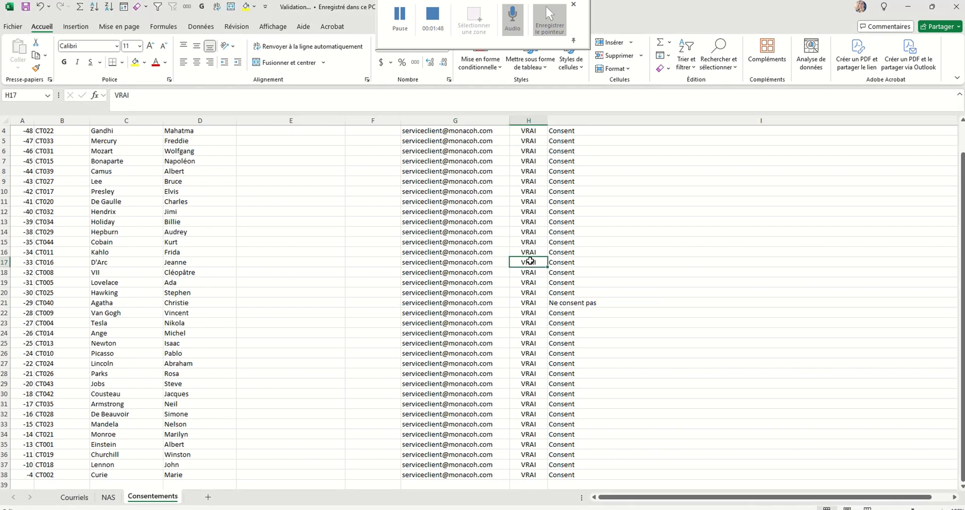
# - Switch back to the employee list and open the Informations 2 page of the first employee after the templates
pyautogui.click(815, 467)
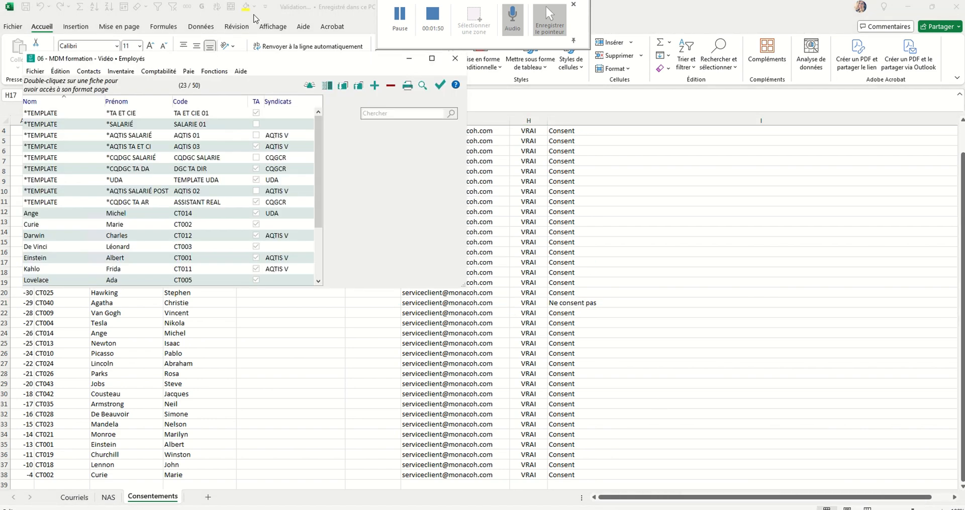
pyautogui.click(166, 127)
pyautogui.click(93, 224)
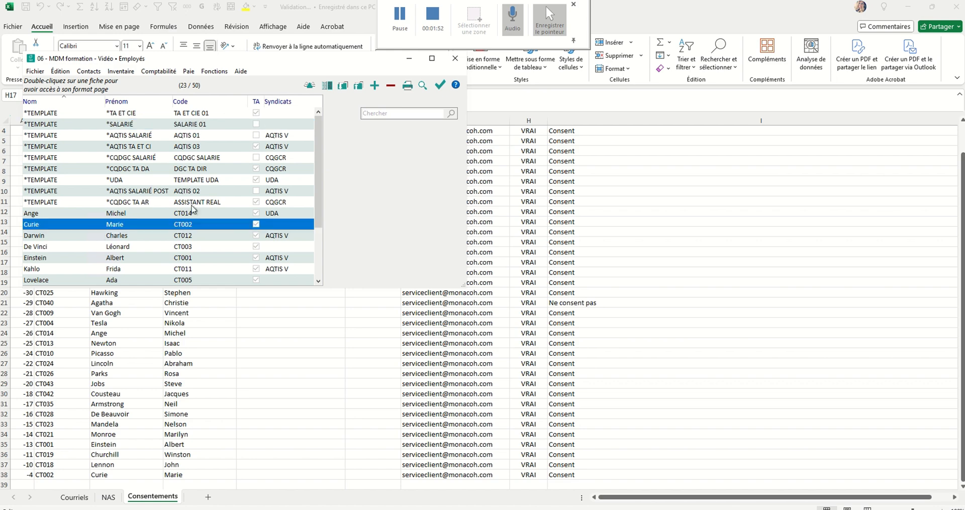
pyautogui.doubleClick(280, 215)
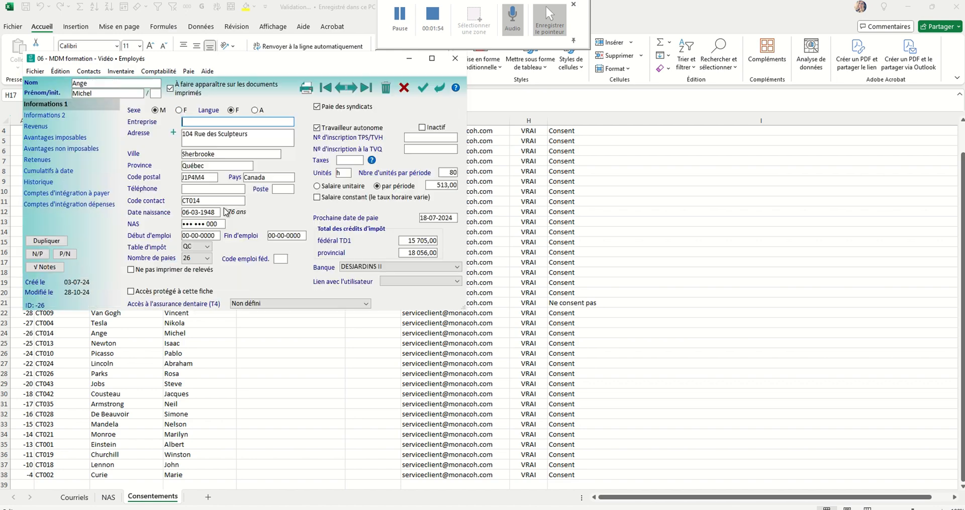
pyautogui.click(52, 116)
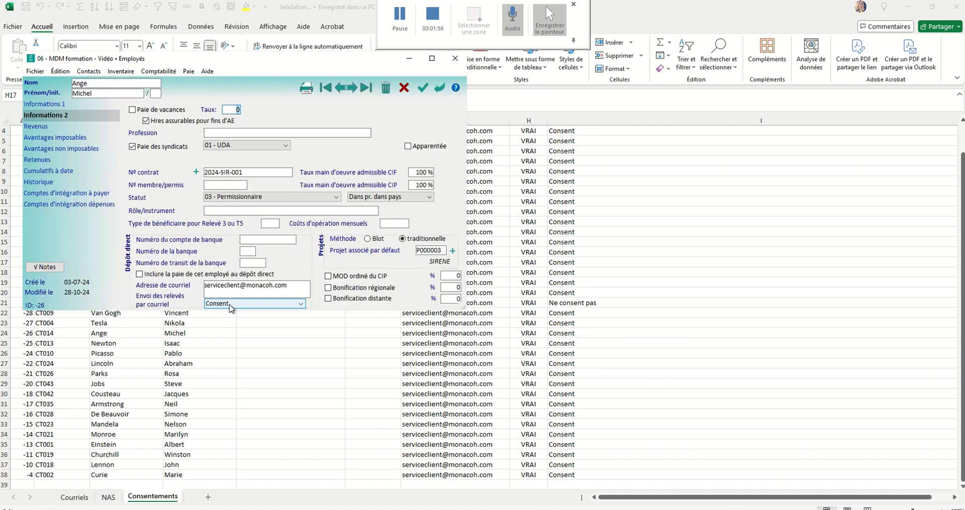
# - Try "Requiert le consentement" as the employee's setting for sending slips by e-mail, and return it to "Consent"
pyautogui.click(231, 304)
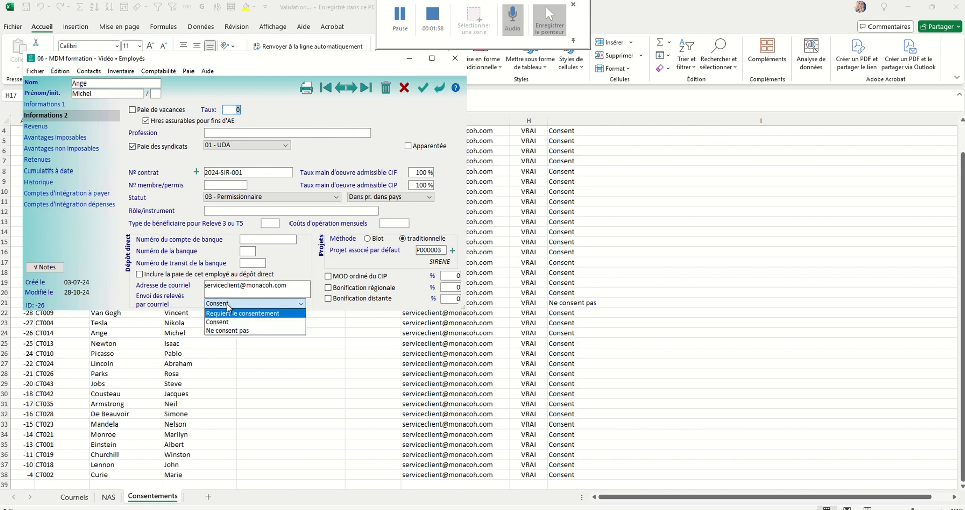
pyautogui.click(232, 312)
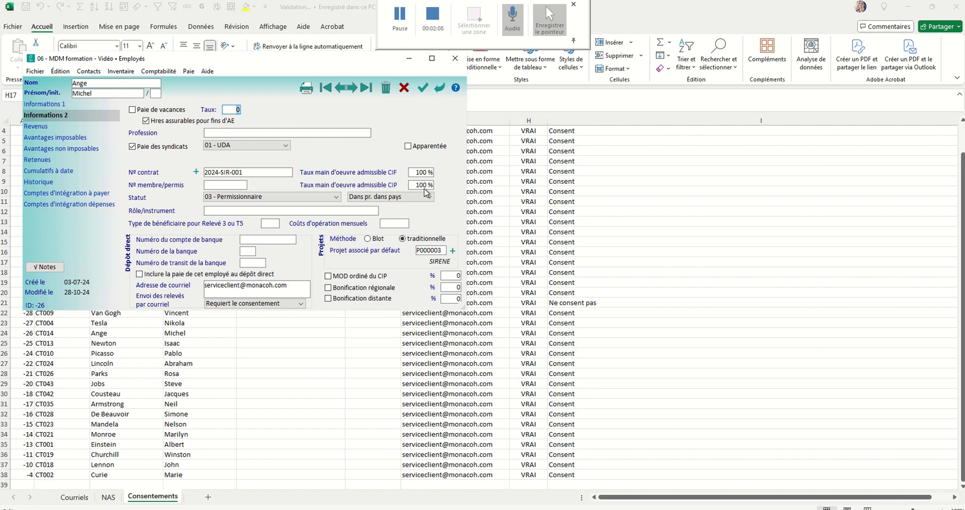
pyautogui.click(267, 303)
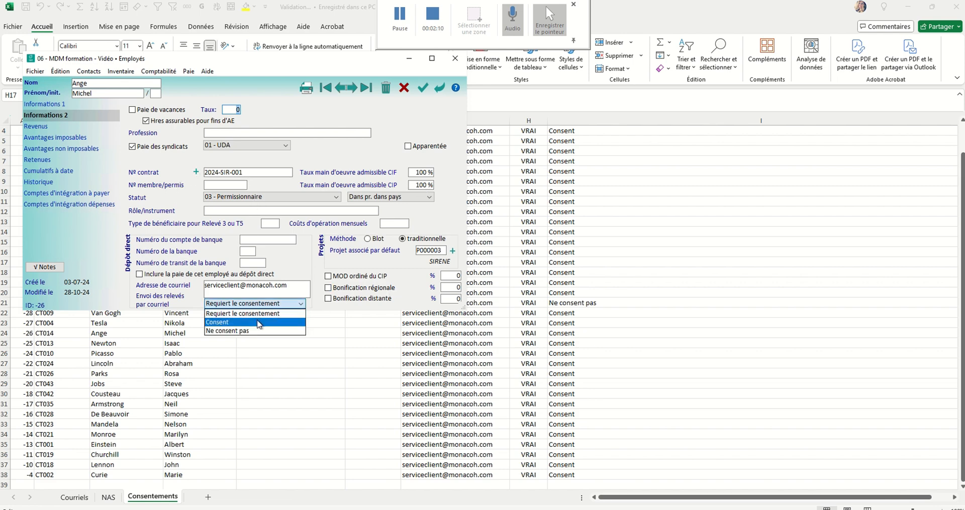
pyautogui.click(257, 322)
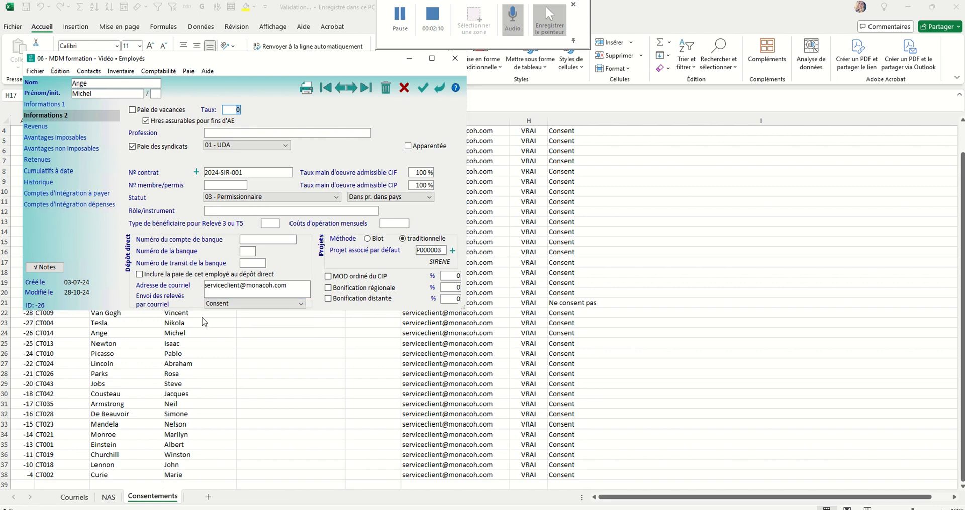
# - Review the available e-mail consent options and save the employee record
pyautogui.click(253, 304)
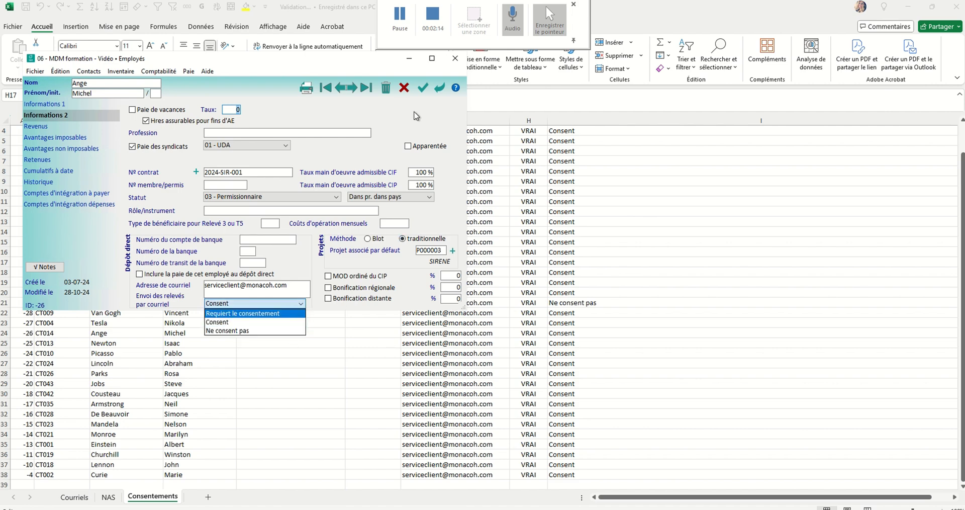
pyautogui.click(410, 87)
pyautogui.click(425, 88)
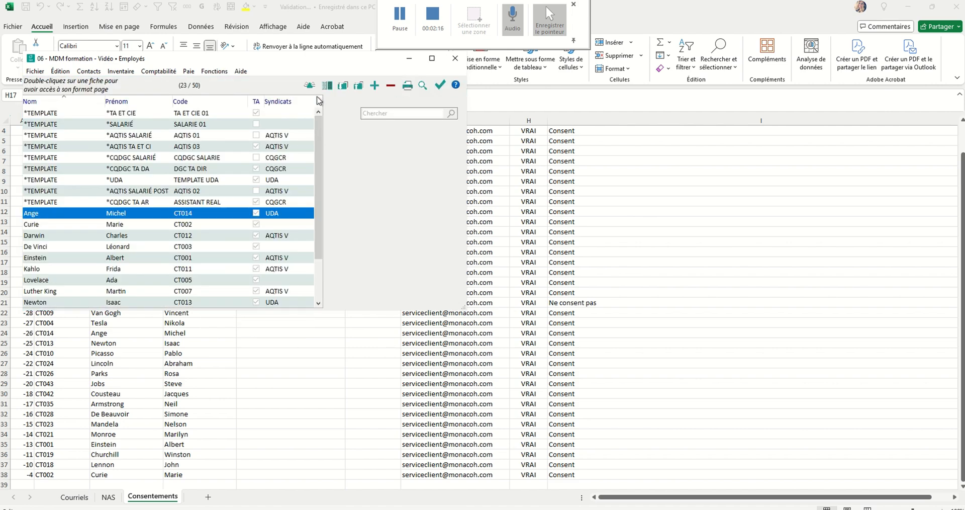
# - Close the employee list and minimize the validation workbook
pyautogui.moveTo(308, 61); pyautogui.dragTo(415, 76)
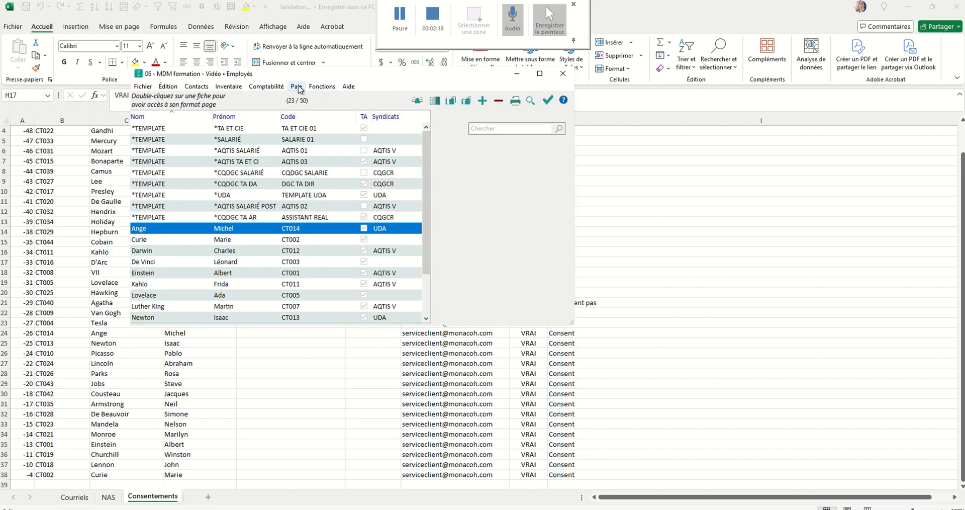
pyautogui.click(562, 74)
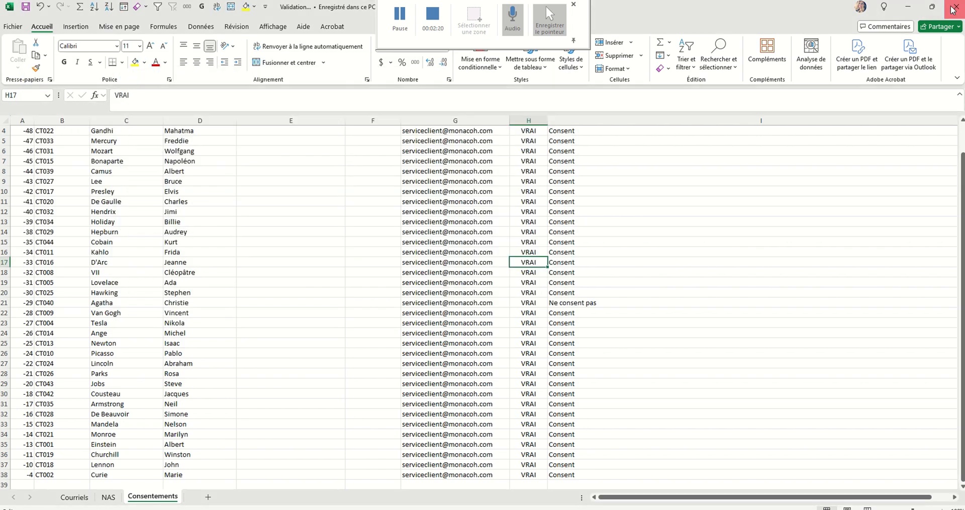
pyautogui.click(907, 7)
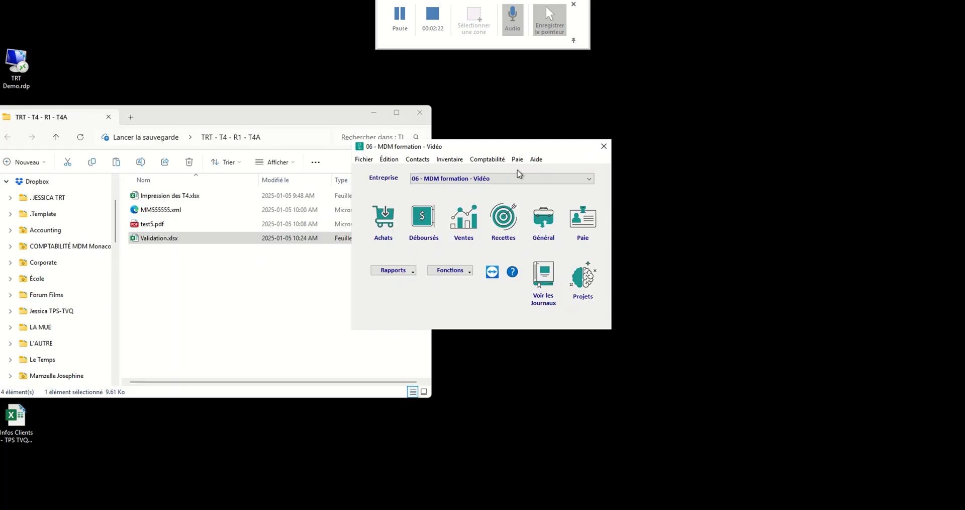
# - Open the T4 report, verifying the 2024 pay box assignments and choosing to delete all manually modified slips
pyautogui.click(520, 160)
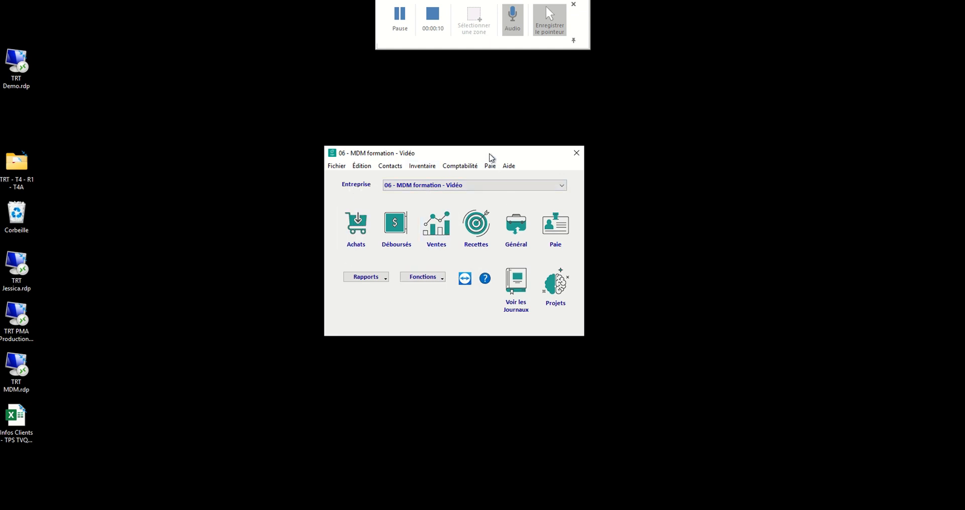
pyautogui.moveTo(490, 154); pyautogui.dragTo(501, 153)
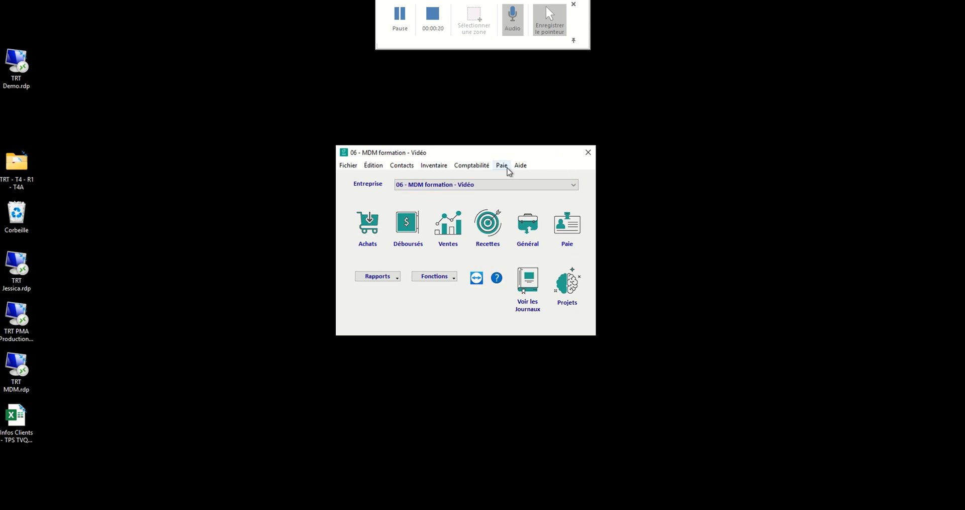
pyautogui.click(502, 167)
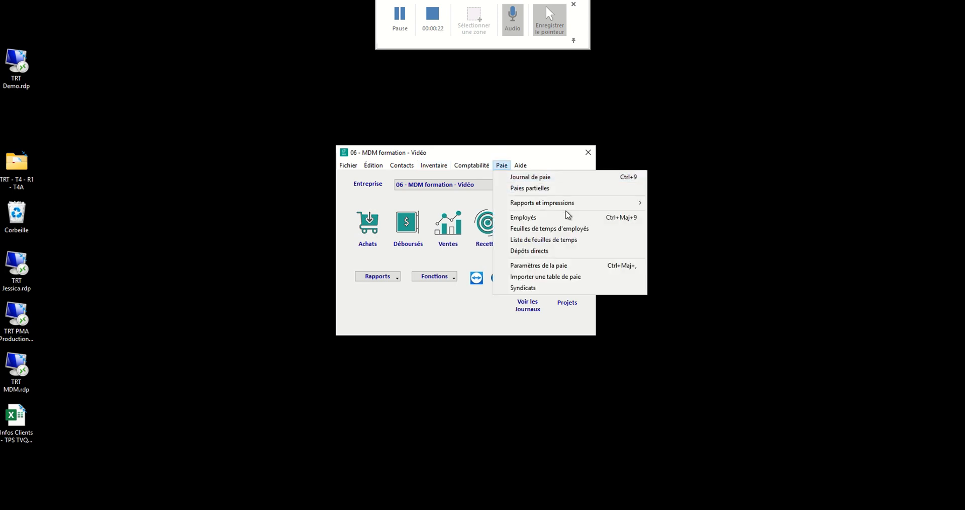
pyautogui.moveTo(613, 203)
pyautogui.click(699, 238)
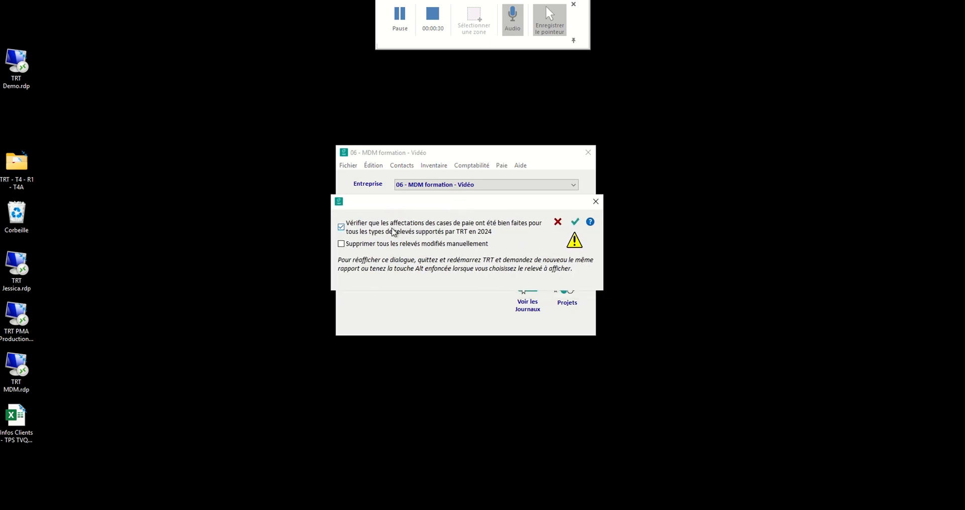
pyautogui.click(342, 244)
pyautogui.click(576, 223)
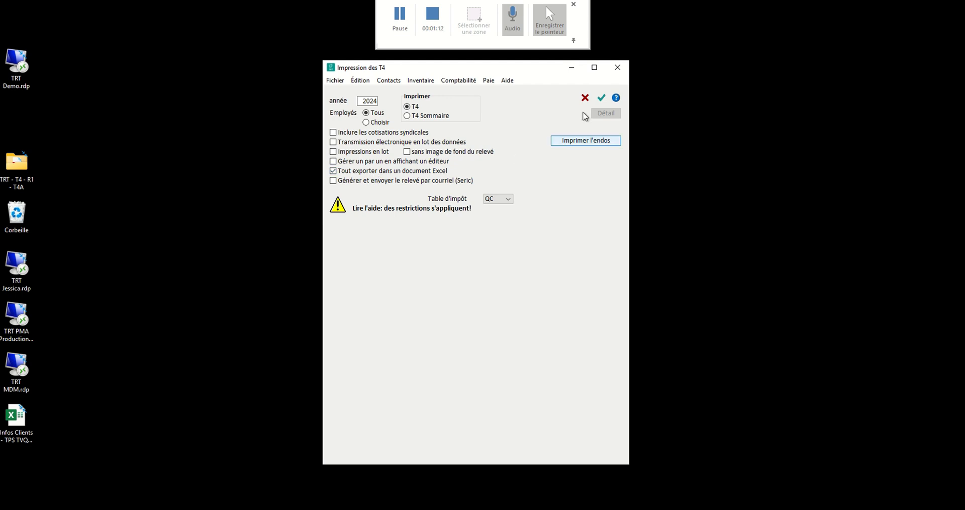
# - Try to export all employees' 2024 T4 slips to Excel as "Impression des T4", and cancel the save
pyautogui.click(602, 99)
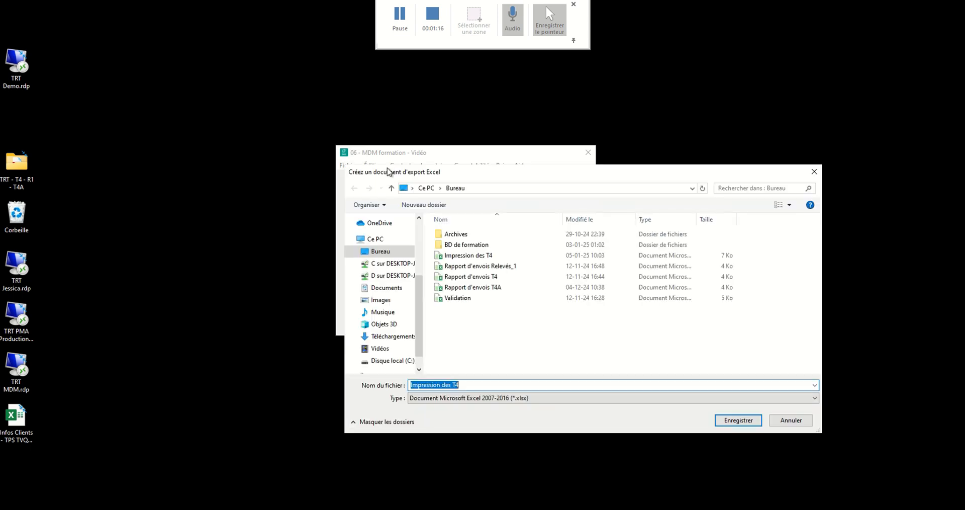
pyautogui.click(501, 257)
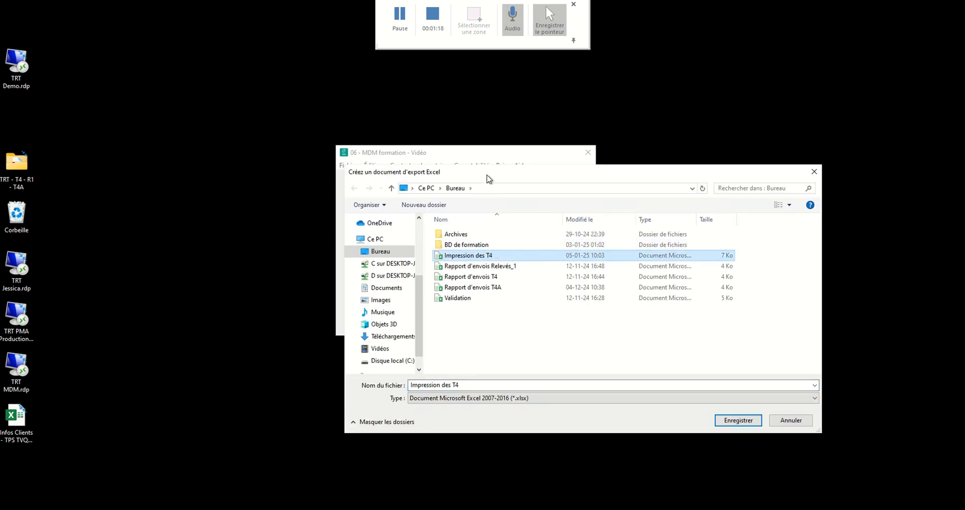
pyautogui.moveTo(485, 172); pyautogui.dragTo(445, 177)
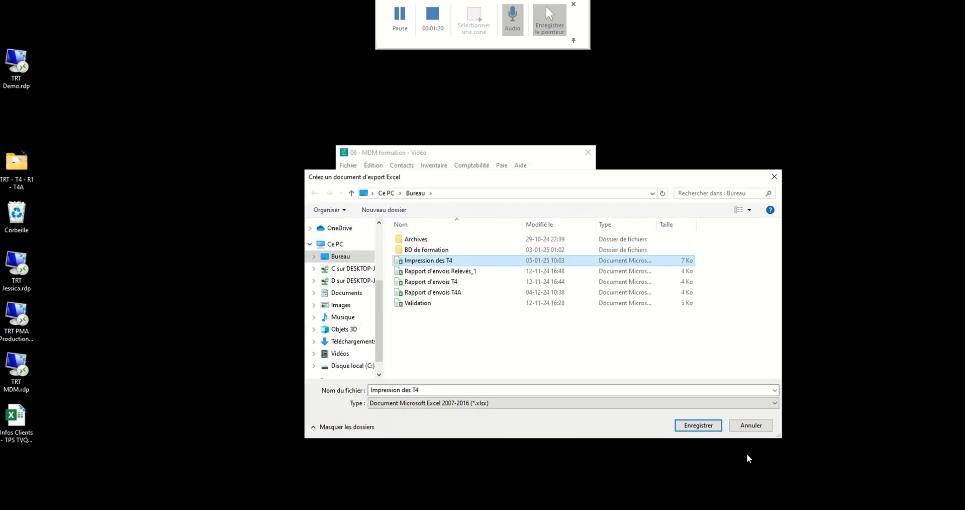
pyautogui.click(757, 428)
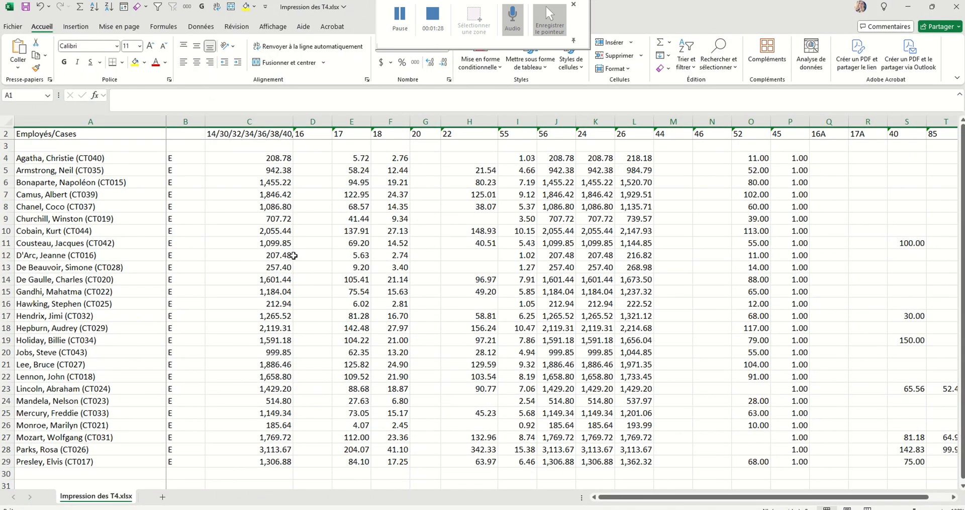
# - Examine the employees, T4 box columns and amounts in the Impression des T4.xlsx workbook, and minimize it
pyautogui.moveTo(71, 158); pyautogui.dragTo(107, 462)
pyautogui.moveTo(277, 458); pyautogui.dragTo(305, 150)
pyautogui.click(261, 123)
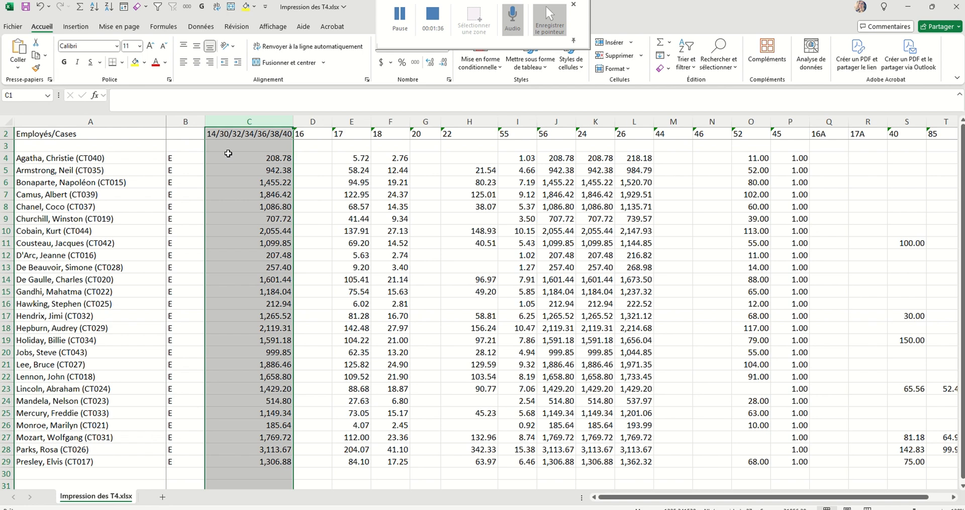
pyautogui.click(460, 205)
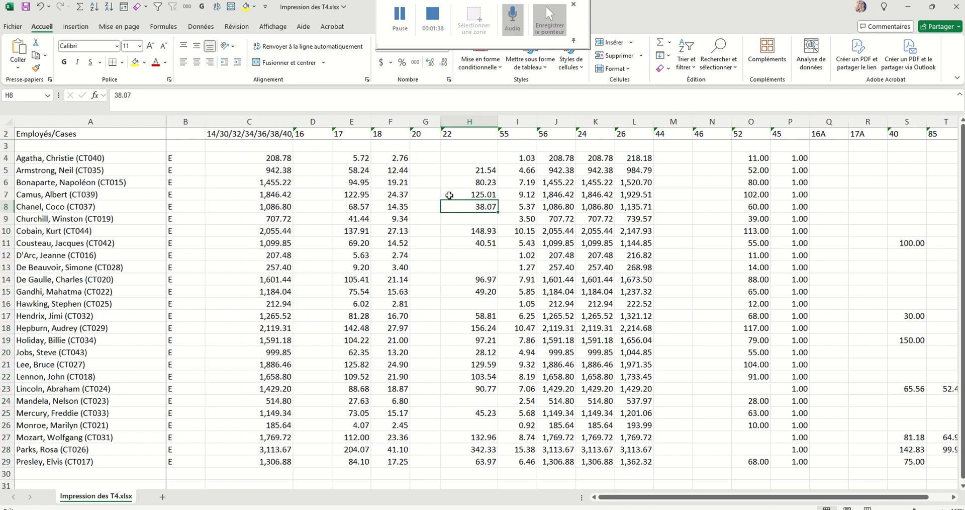
pyautogui.click(458, 137)
pyautogui.click(636, 159)
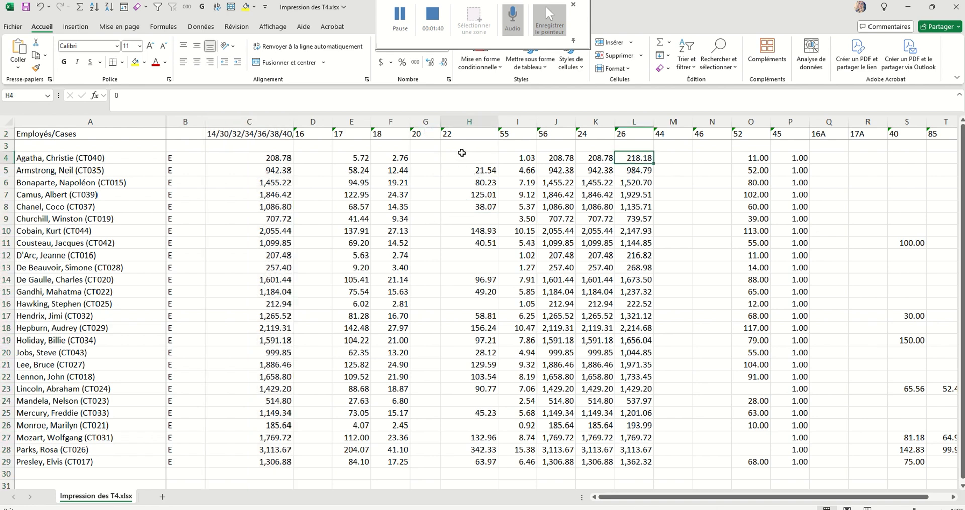
pyautogui.click(225, 135)
pyautogui.moveTo(13, 160); pyautogui.dragTo(593, 461)
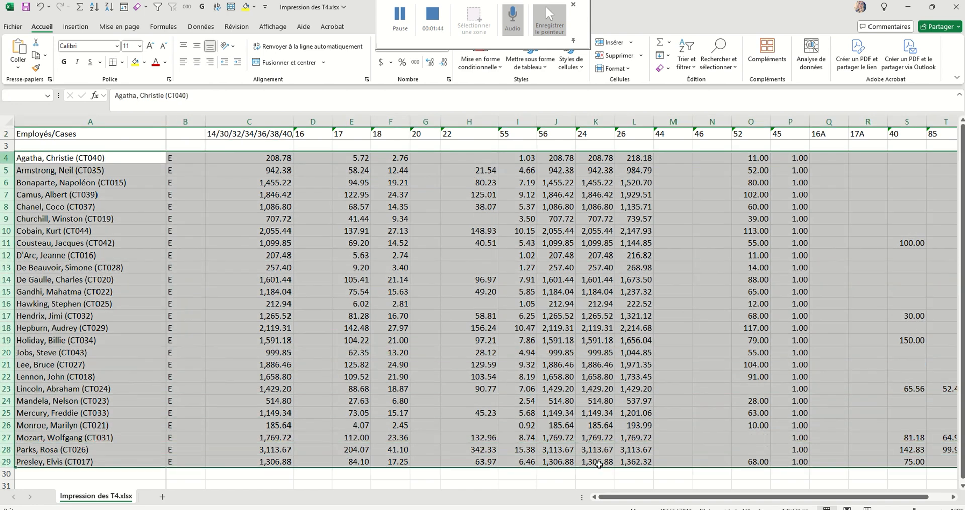
pyautogui.click(522, 349)
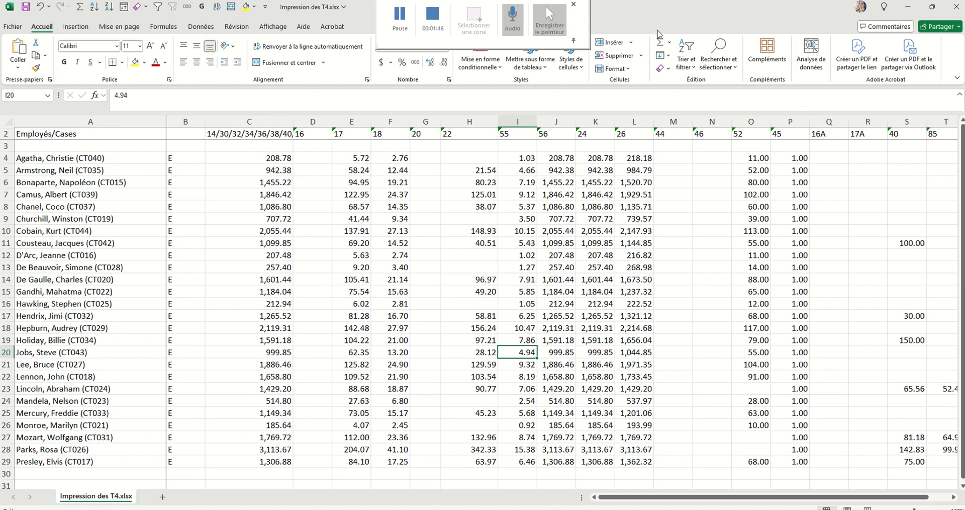
pyautogui.click(908, 7)
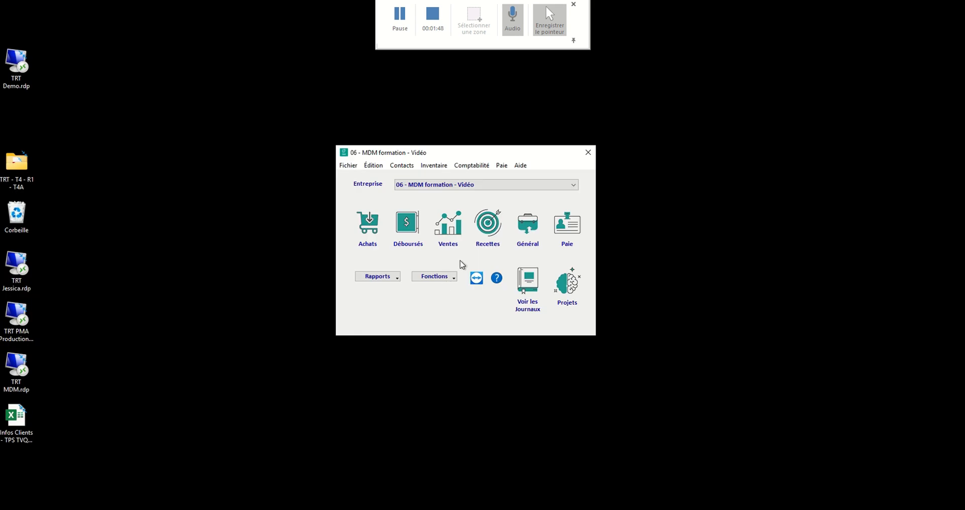
# - Reopen the T4 report for 2024, set to handle slips one by one in an editor for chosen employees
pyautogui.click(501, 166)
pyautogui.moveTo(579, 201)
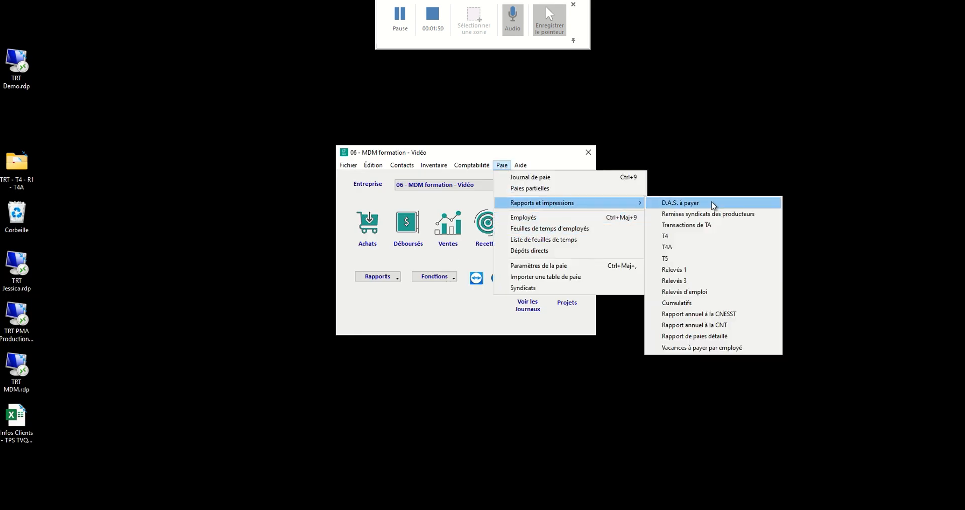
pyautogui.click(702, 237)
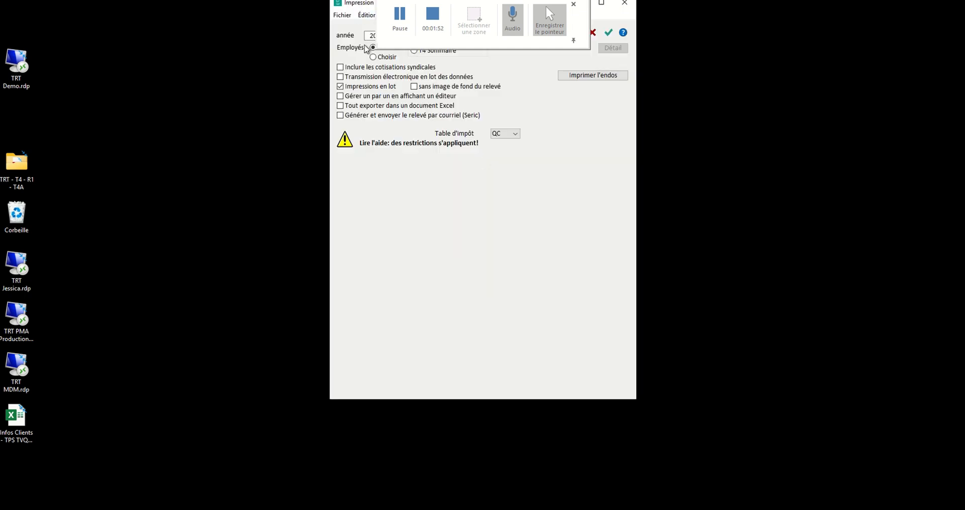
pyautogui.click(355, 171)
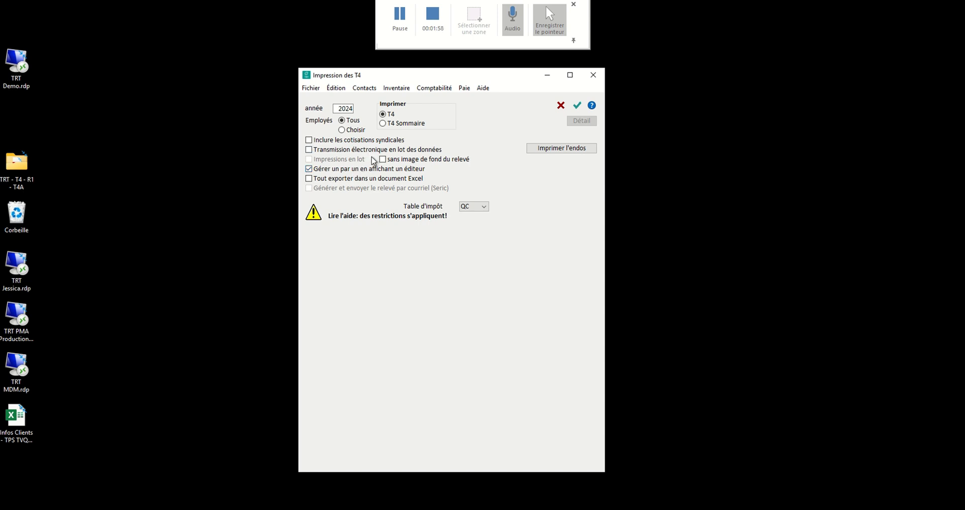
pyautogui.click(348, 132)
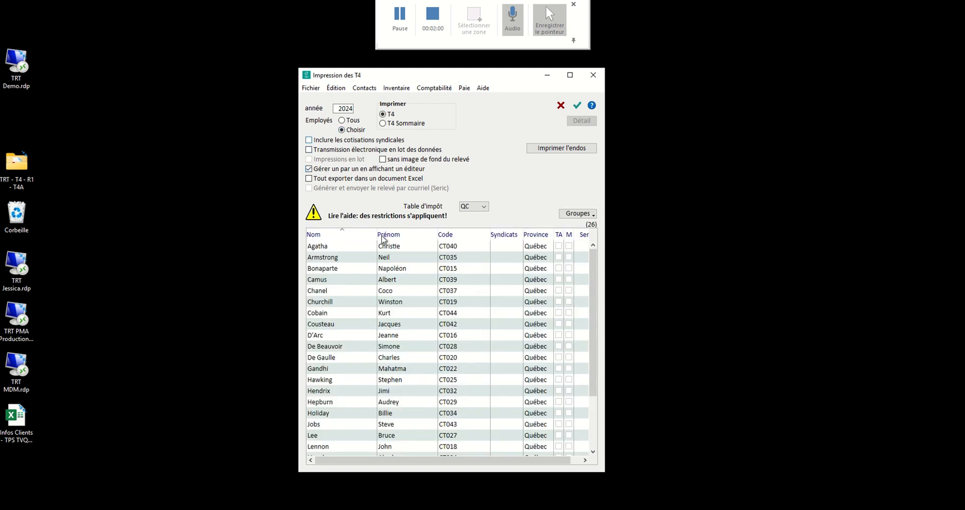
# - Try selecting several separate employees and a continuous range of employees in the T4 list
pyautogui.click(350, 246)
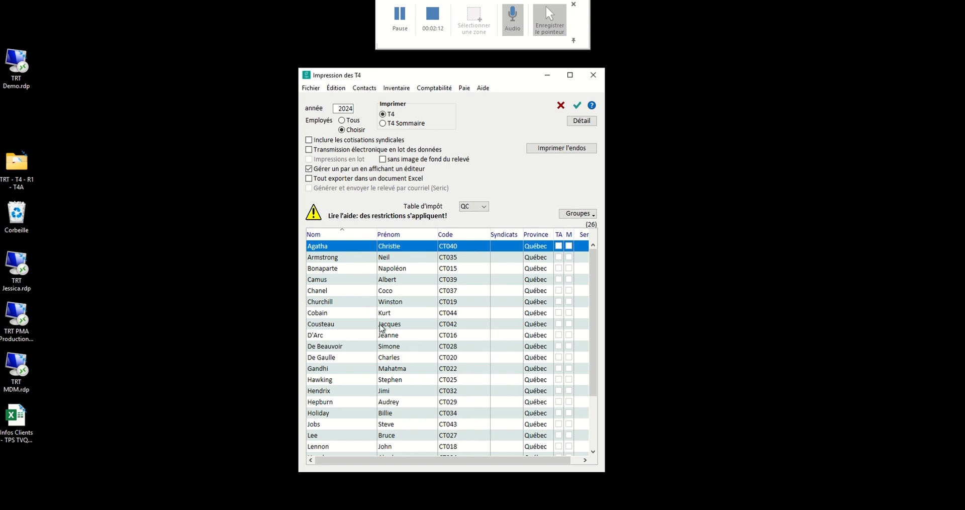
pyautogui.keyDown('ctrl'); pyautogui.click(325, 313); pyautogui.keyUp('ctrl')
pyautogui.keyDown('ctrl'); pyautogui.click(351, 390); pyautogui.keyUp('ctrl')
pyautogui.keyDown('ctrl'); pyautogui.click(330, 426); pyautogui.keyUp('ctrl')
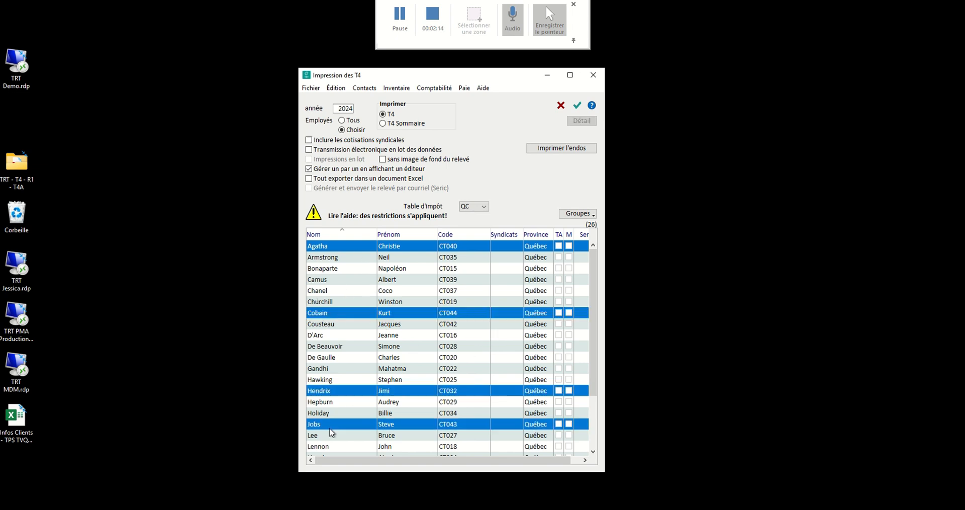
pyautogui.click(455, 291)
pyautogui.click(362, 248)
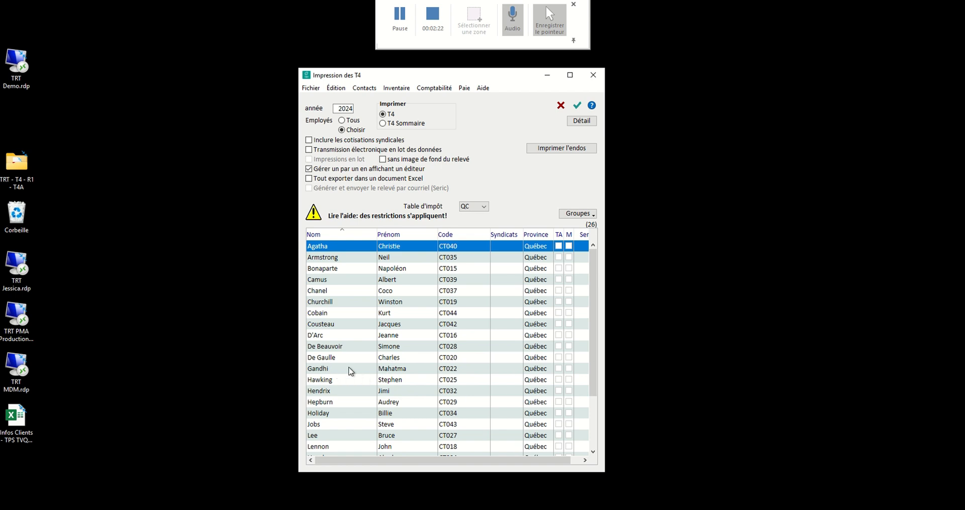
pyautogui.keyDown('shift'); pyautogui.click(317, 358); pyautogui.keyUp('shift')
pyautogui.click(415, 412)
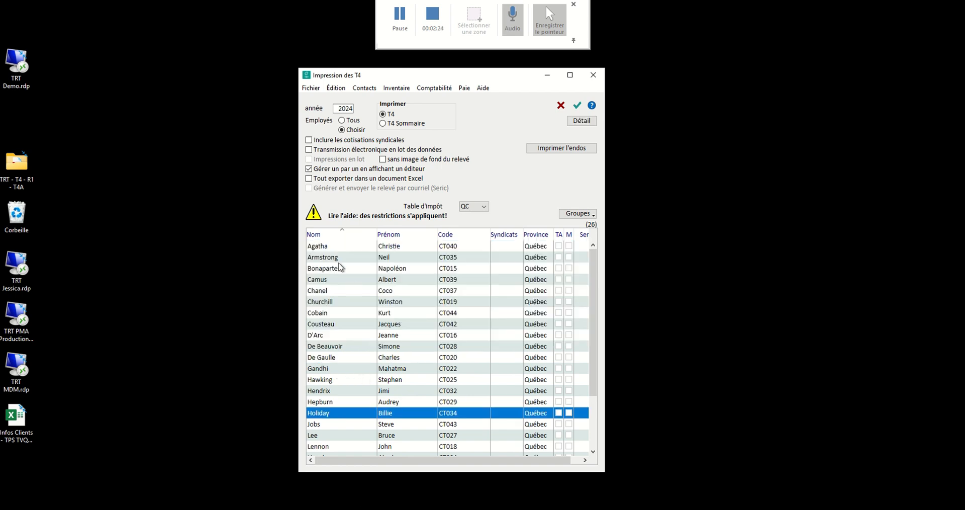
# - Start the T4 printing for the first listed employee, saving the output as the PDF file test1
pyautogui.click(327, 245)
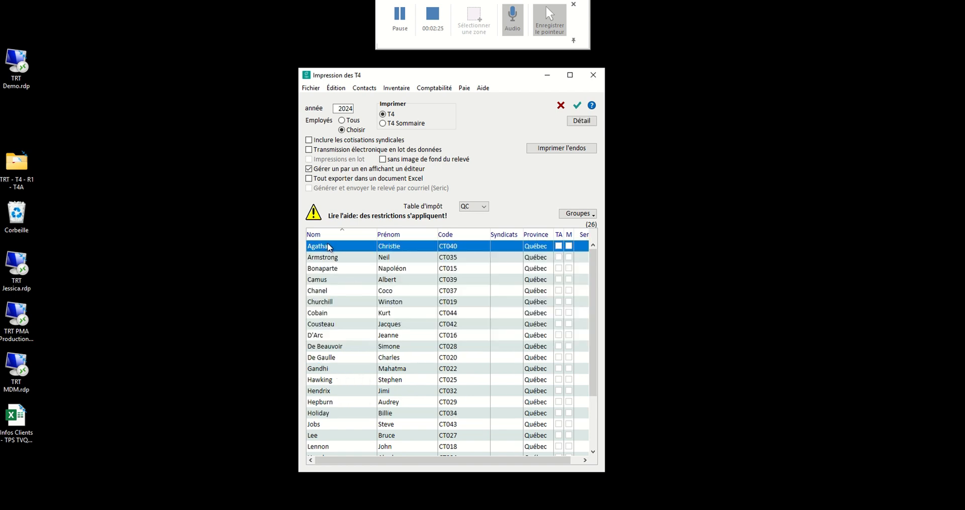
pyautogui.click(577, 107)
pyautogui.press('Return')
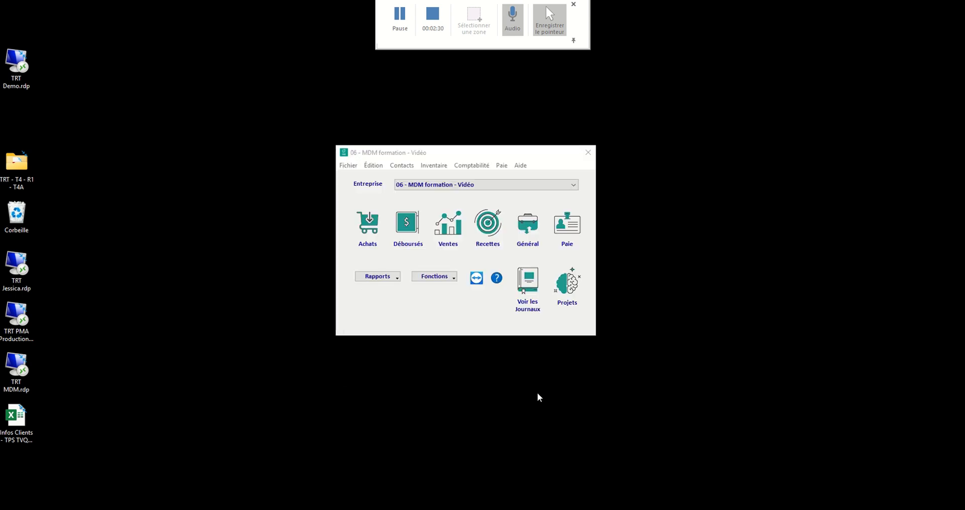
pyautogui.write('te')
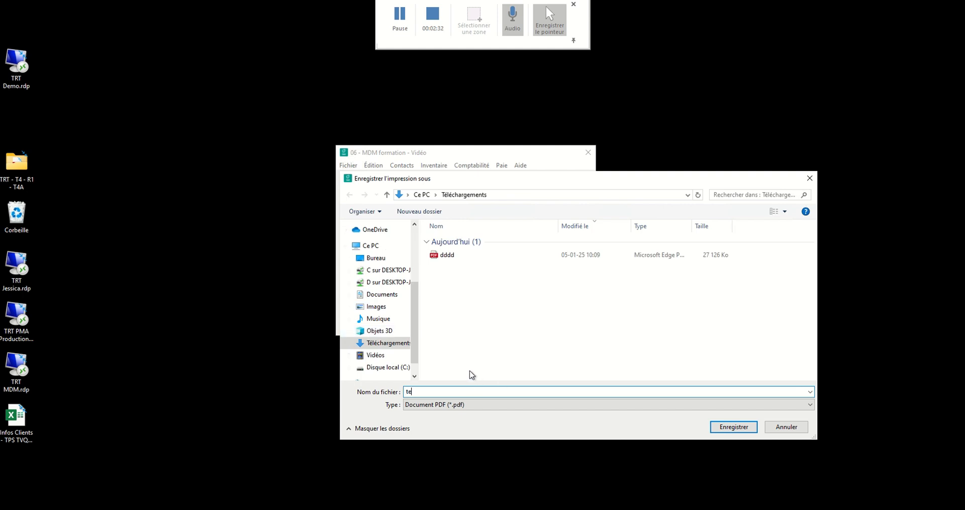
pyautogui.write('st1')
pyautogui.click(734, 426)
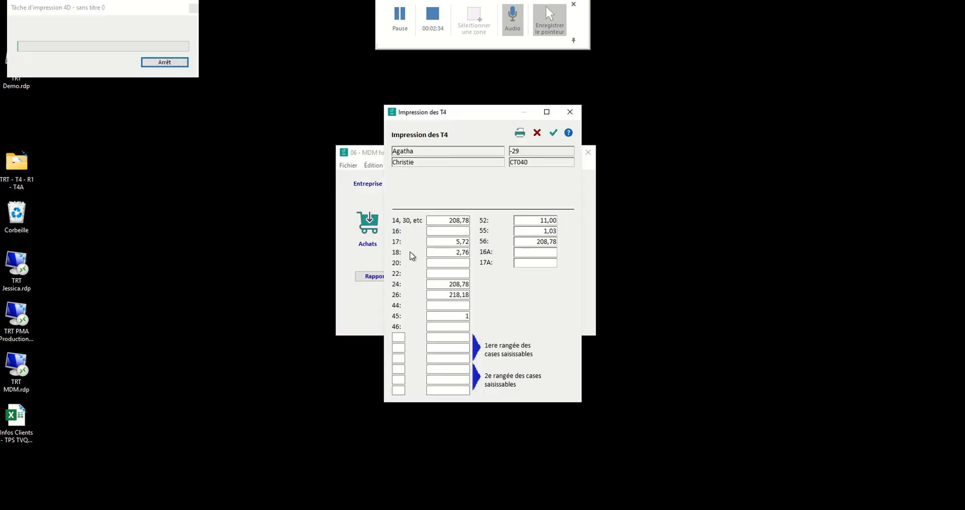
# - Try 230 as the employee's T4 box 14 amount, and revert the slip to its calculated values
pyautogui.moveTo(435, 109); pyautogui.dragTo(412, 104)
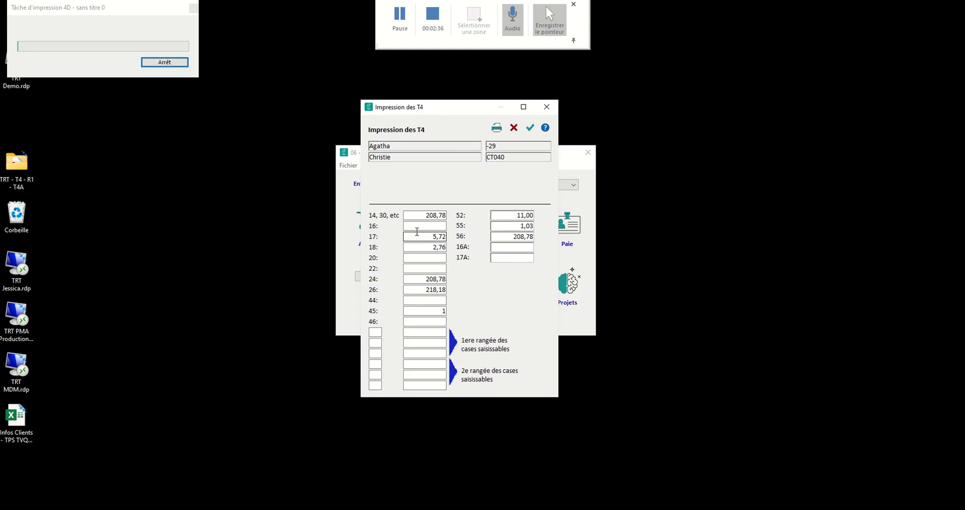
pyautogui.click(426, 215)
pyautogui.doubleClick(431, 216)
pyautogui.write('230')
pyautogui.press('Tab')
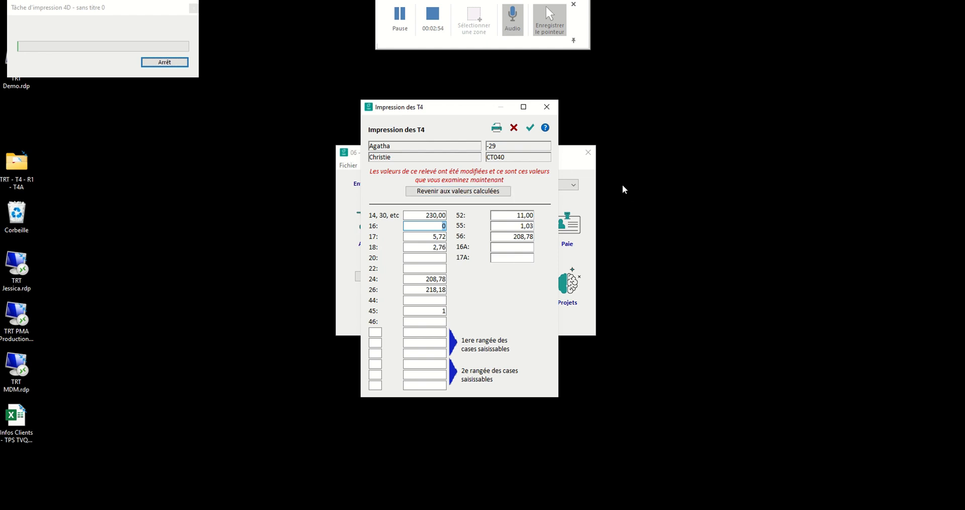
pyautogui.click(490, 192)
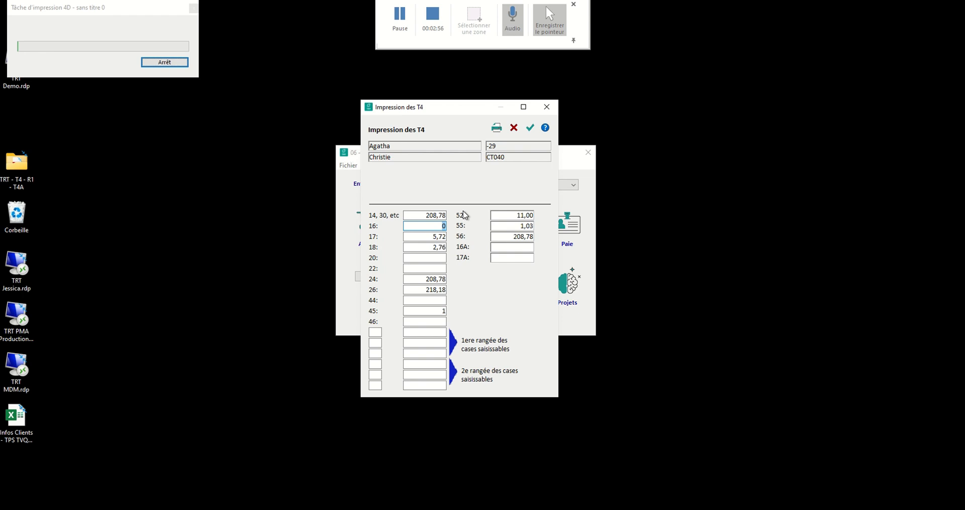
# - Set box 14 of the employee's T4 to 230, add box 85 with 10,00, and validate the slip
pyautogui.click(417, 216)
pyautogui.write('230')
pyautogui.press('Tab')
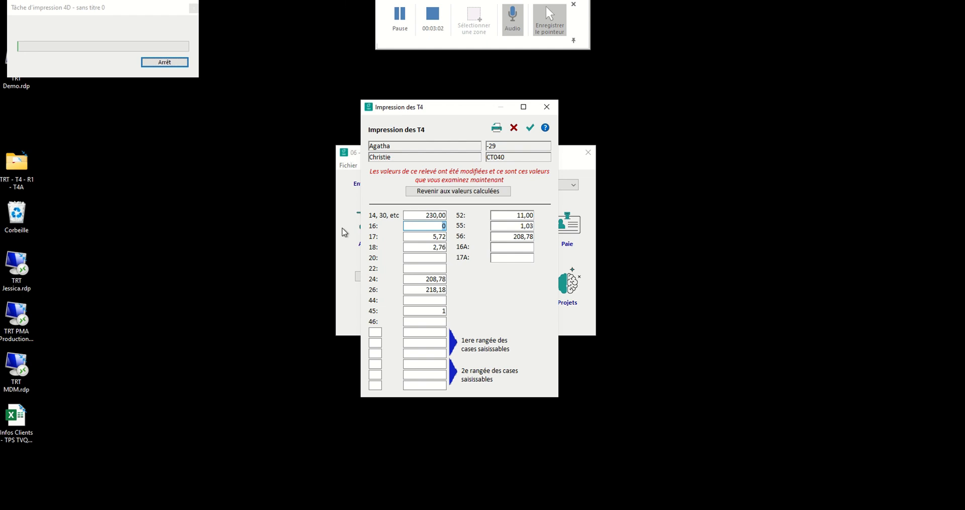
pyautogui.click(379, 330)
pyautogui.write('85')
pyautogui.press('Tab')
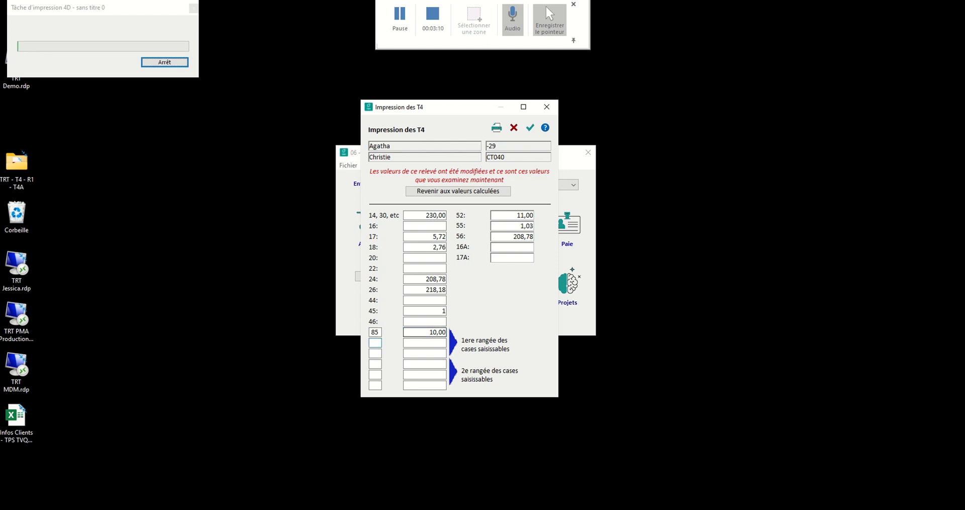
pyautogui.click(528, 128)
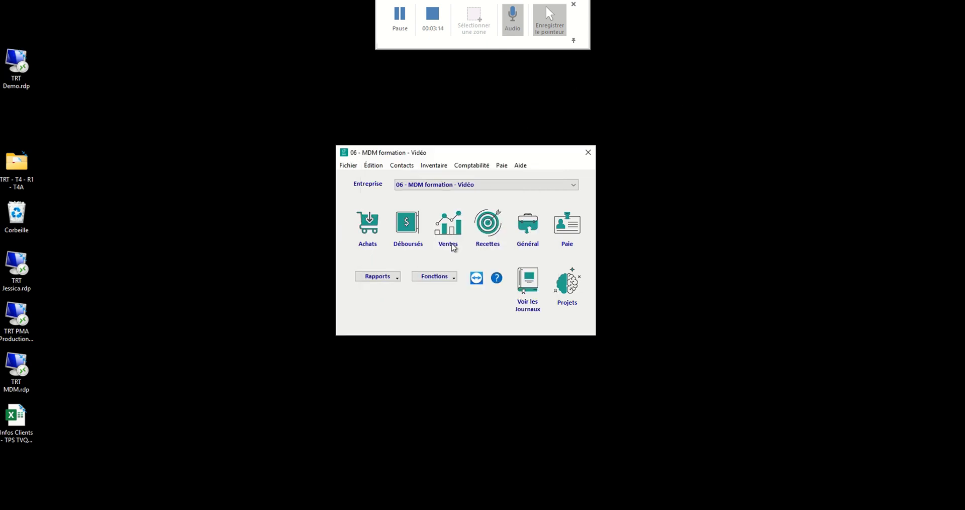
# - Start the 2024 T4 batch printing for all employees with electronic batch data transmission enabled, saving the output as the PDF file test2
pyautogui.click(505, 166)
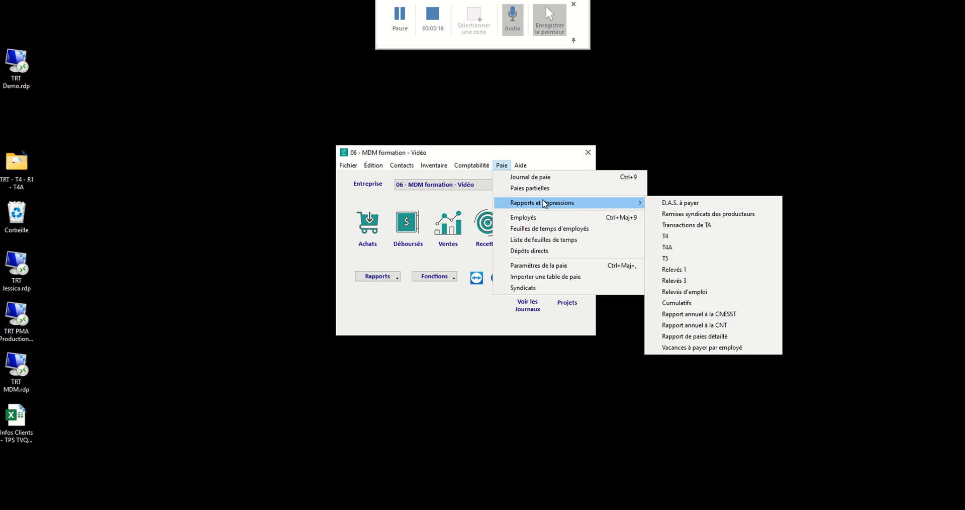
pyautogui.moveTo(611, 202)
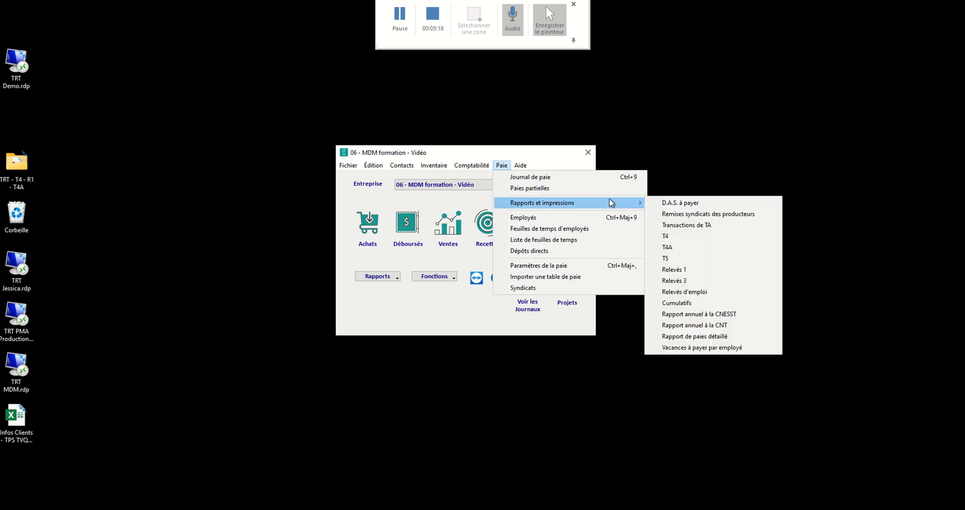
pyautogui.click(693, 233)
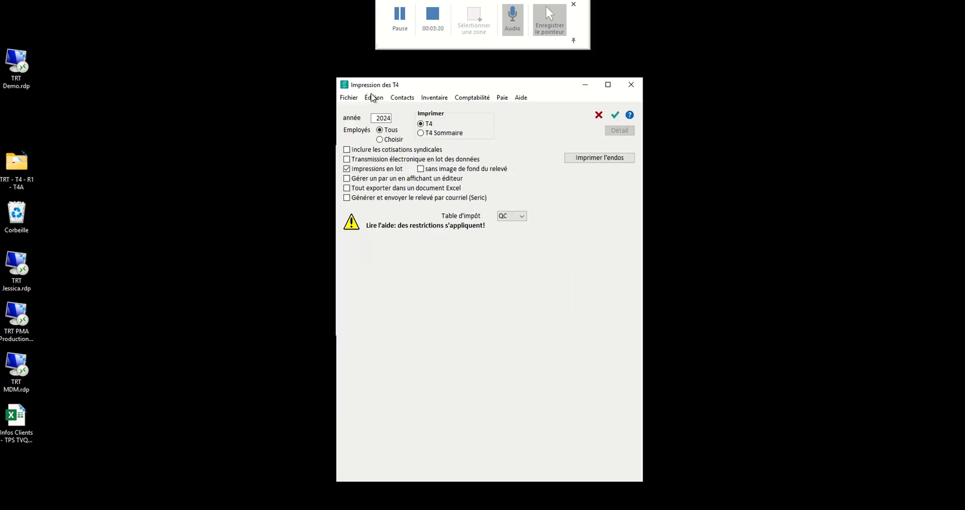
pyautogui.click(361, 156)
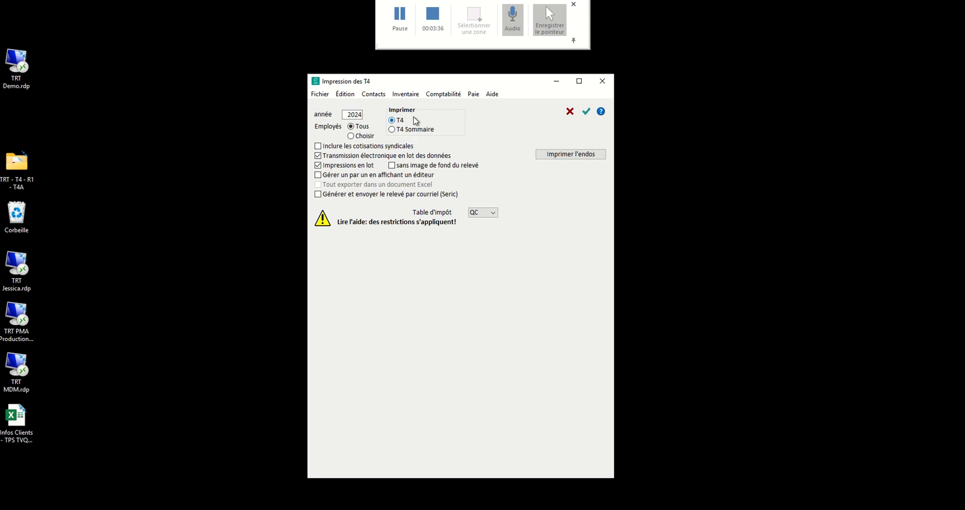
pyautogui.click(587, 112)
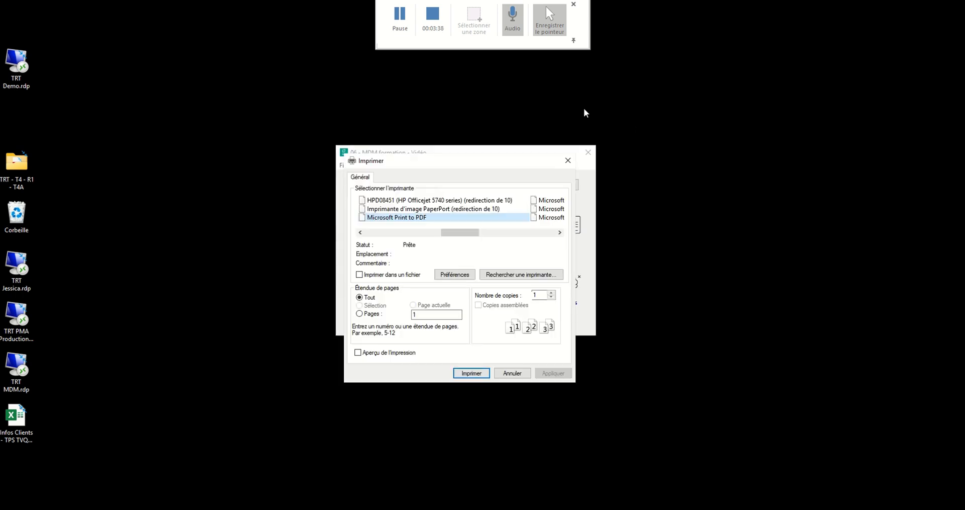
pyautogui.click(469, 372)
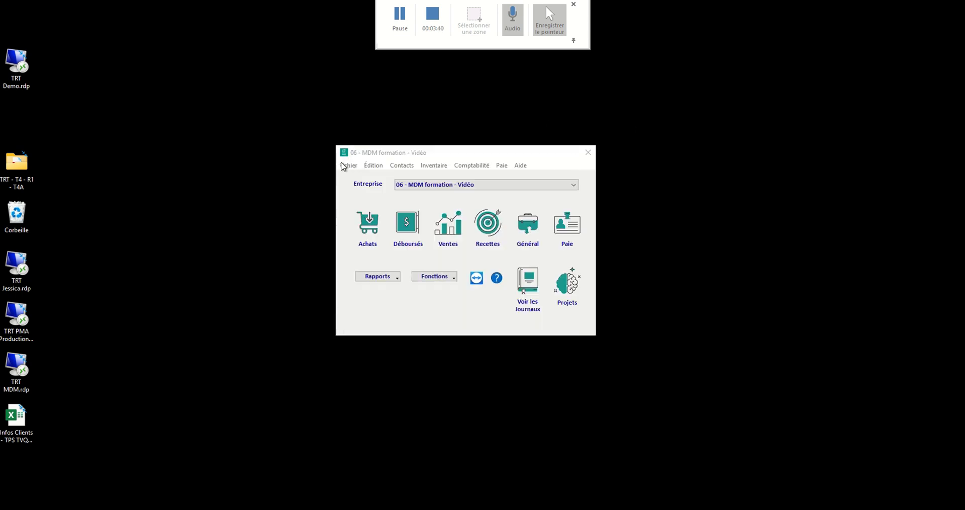
pyautogui.write('test2')
pyautogui.press('Return')
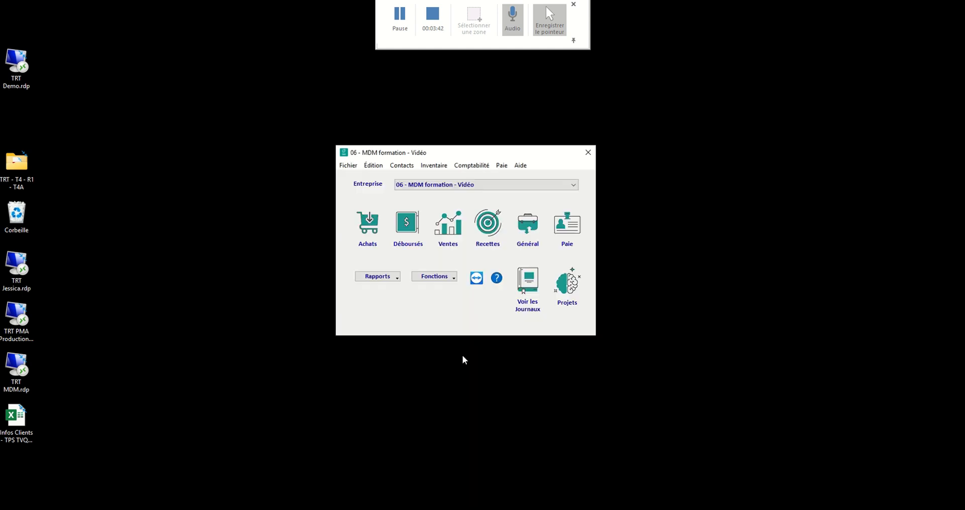
# - Review the required fields of the electronic transmission form, including the preparer's name, company, address, contact person and federal employer number
pyautogui.moveTo(503, 106); pyautogui.dragTo(483, 95)
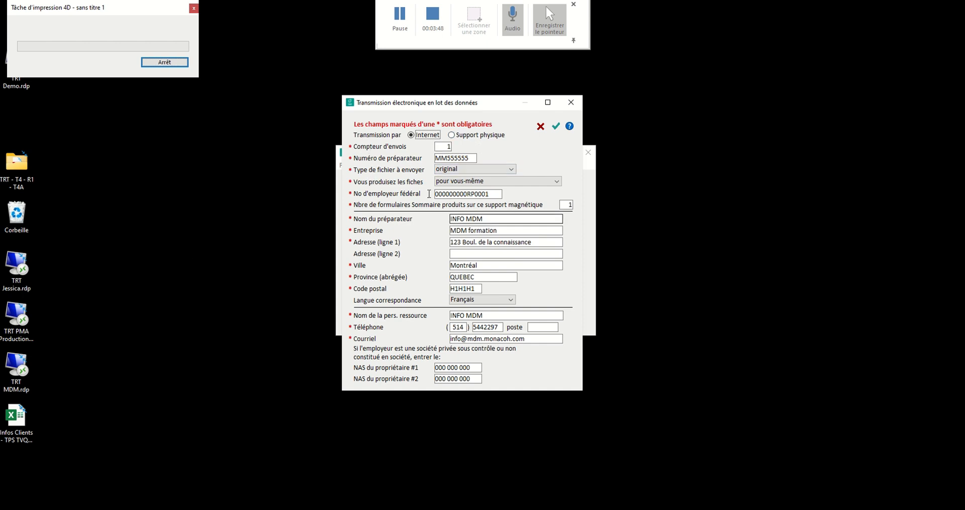
pyautogui.click(535, 219)
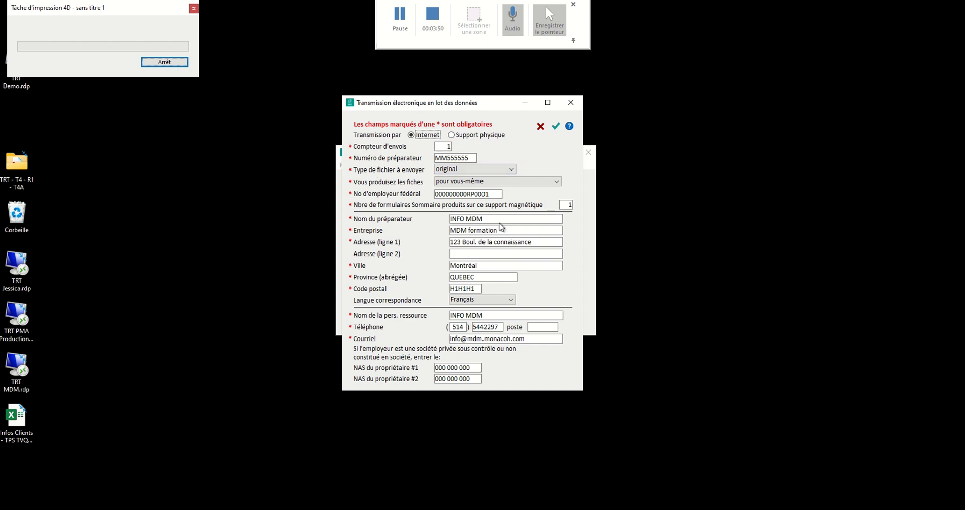
pyautogui.hotkey('ctrl', 'a')
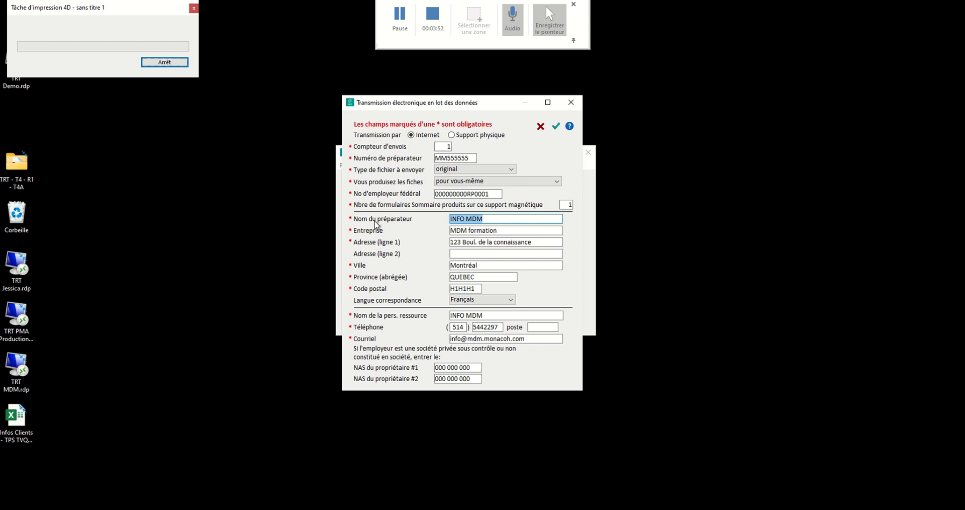
pyautogui.press('Tab')
pyautogui.press('Tab')
pyautogui.press('Tab')
pyautogui.press('Tab')
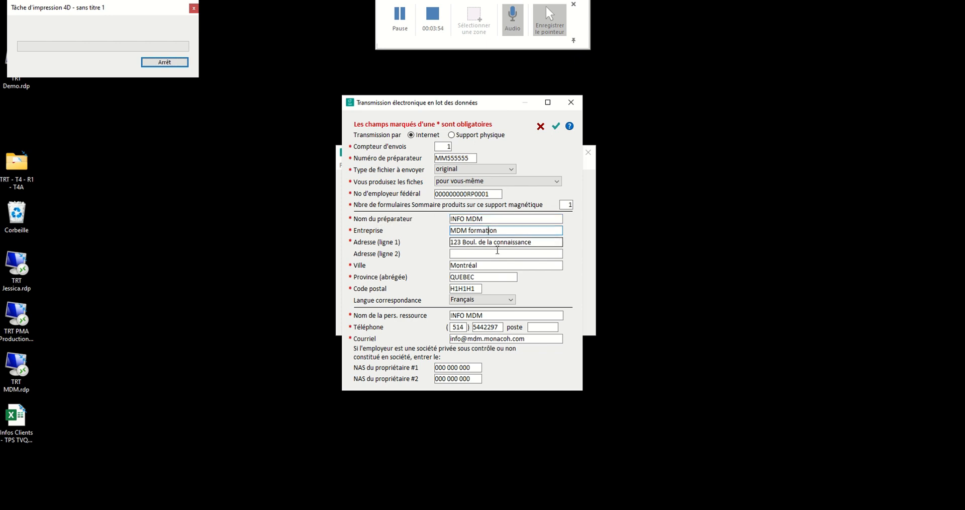
pyautogui.click(497, 315)
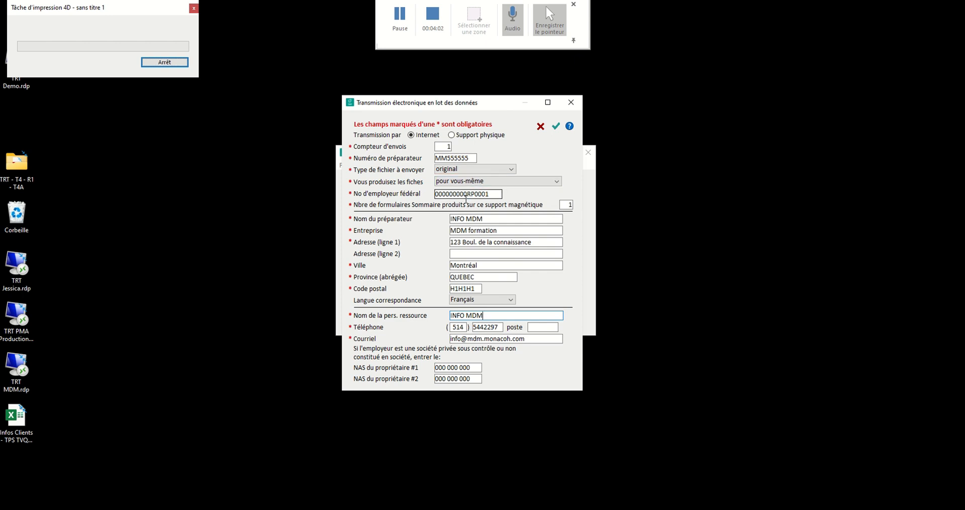
pyautogui.moveTo(471, 194); pyautogui.dragTo(397, 203)
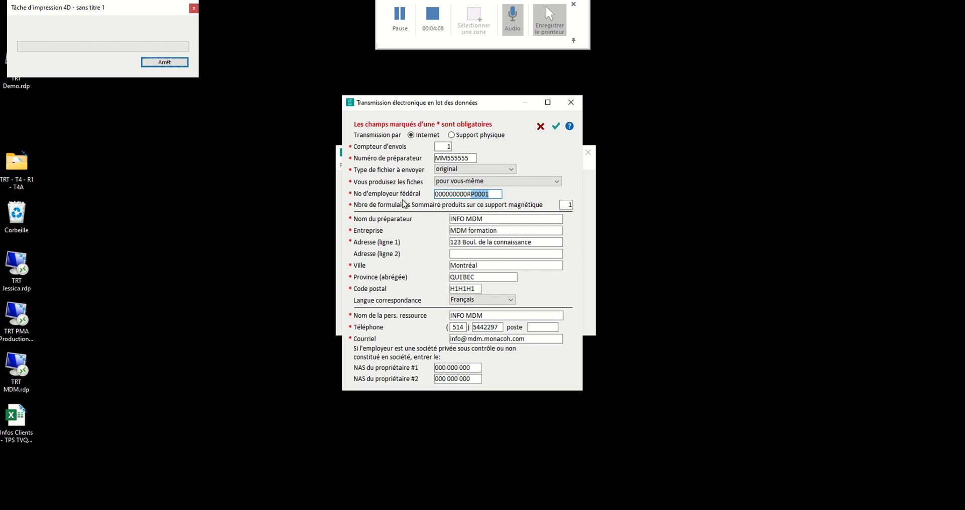
pyautogui.moveTo(492, 108); pyautogui.dragTo(496, 101)
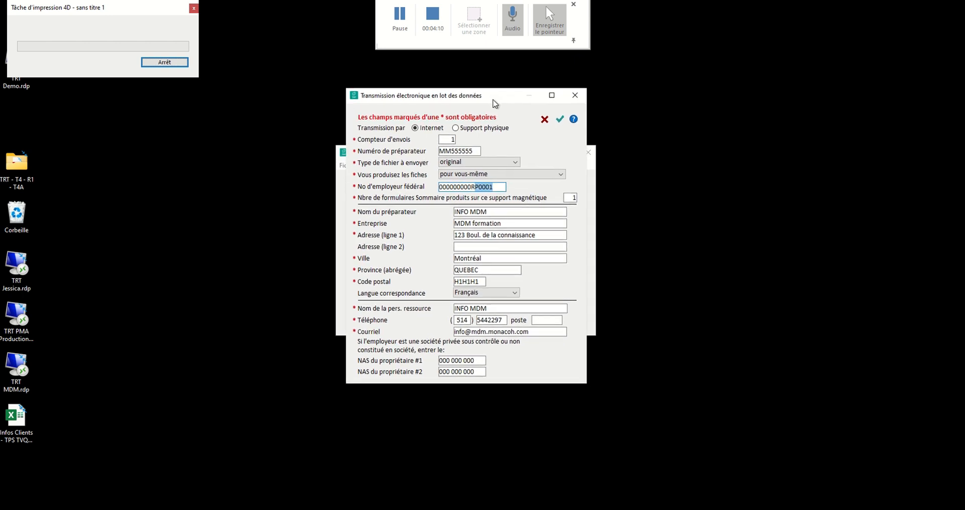
# - Try physical media as the transmission method, set it back to Internet, and validate the electronic transmission form
pyautogui.click(437, 130)
pyautogui.click(486, 128)
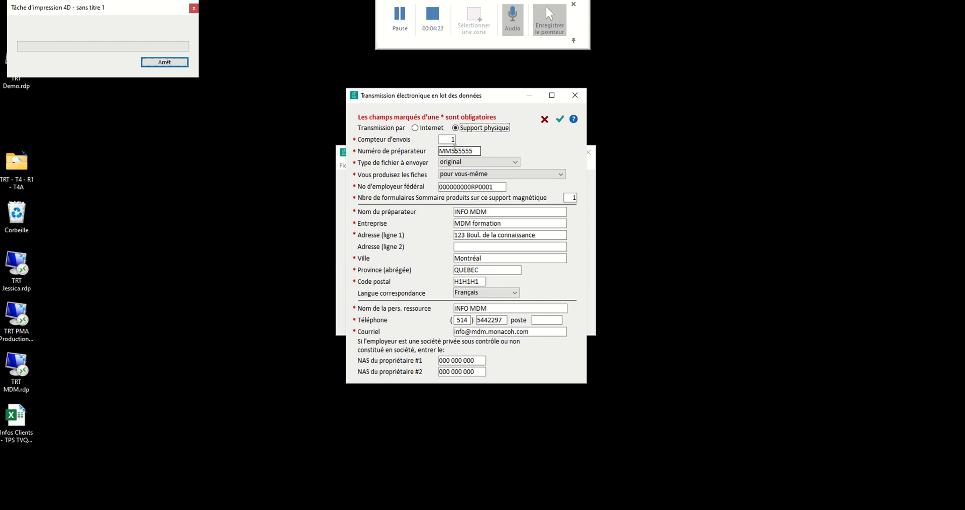
pyautogui.click(425, 128)
pyautogui.click(560, 118)
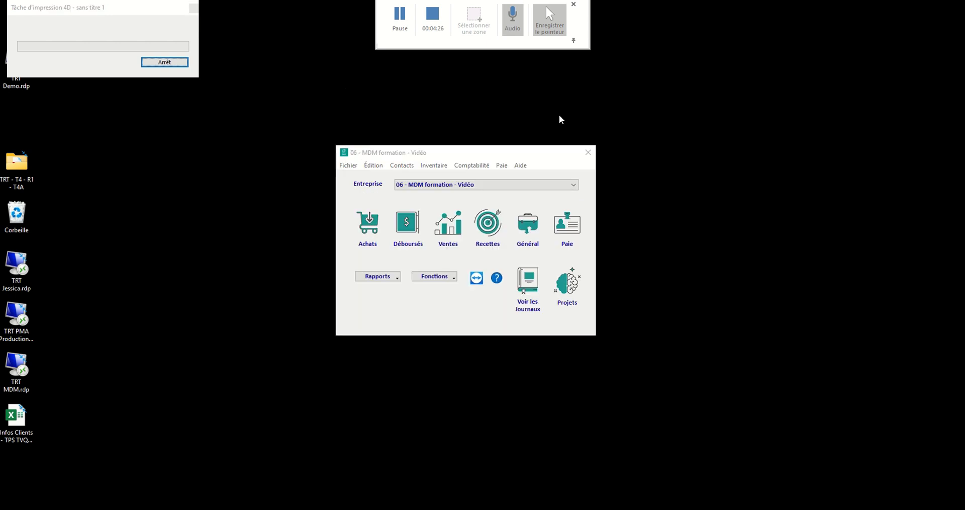
# - Save the T4 transmission XML file in the Téléchargements folder, replacing the existing file of the same name
pyautogui.scroll(3, 369, 256)
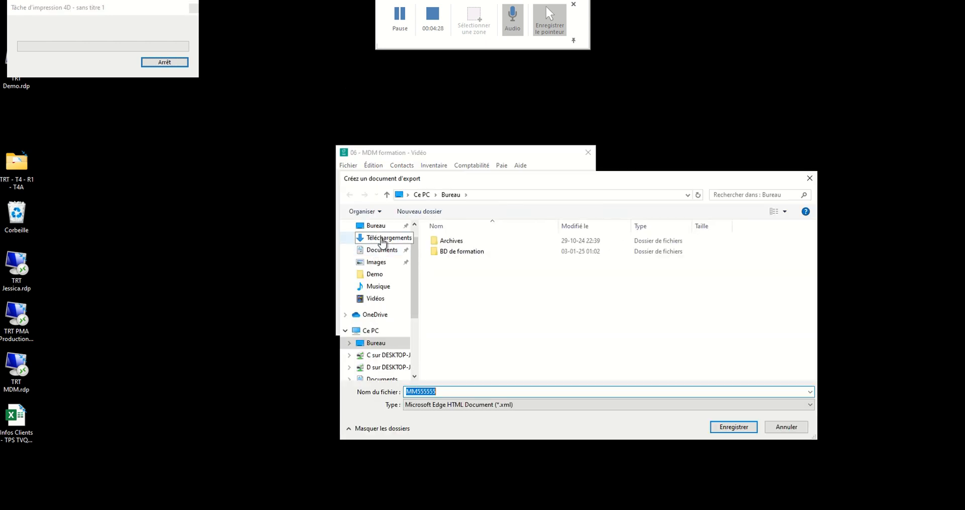
pyautogui.click(381, 237)
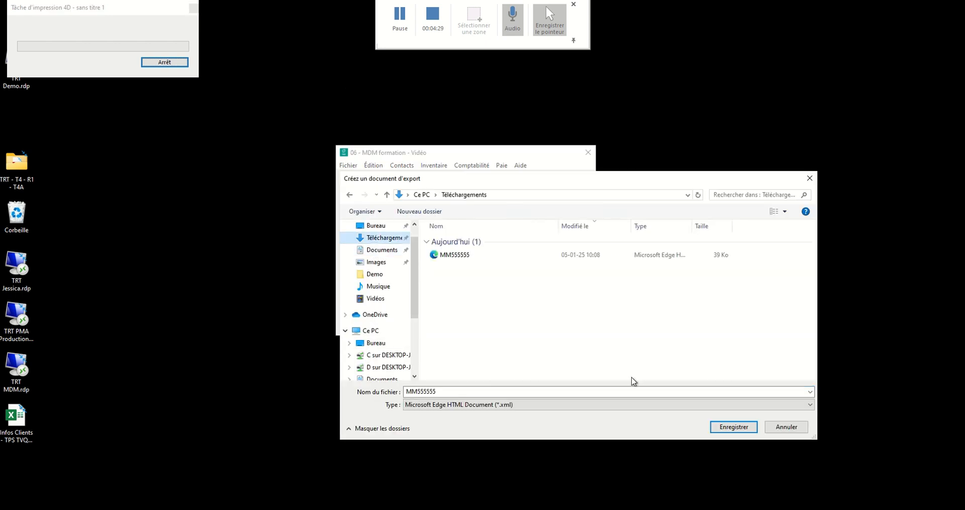
pyautogui.click(722, 254)
pyautogui.click(750, 428)
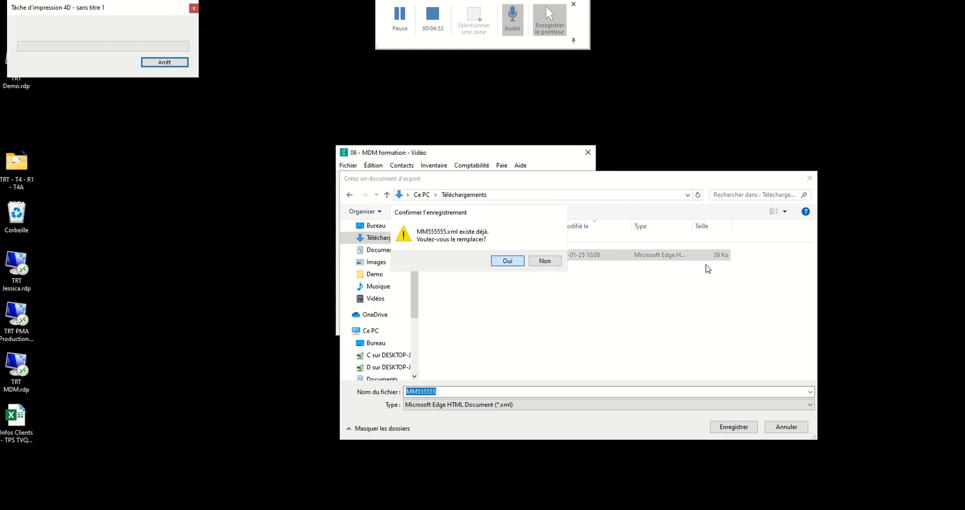
pyautogui.click(504, 259)
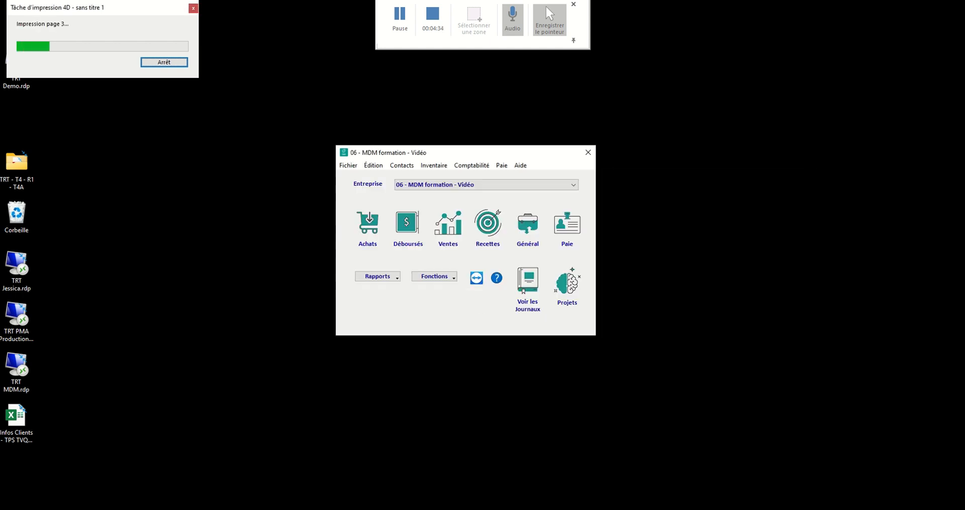
# - Open the XML file in the desktop folder TRT - T4 - R1 - T4A and examine the employees' T4 slip data
pyautogui.doubleClick(20, 165)
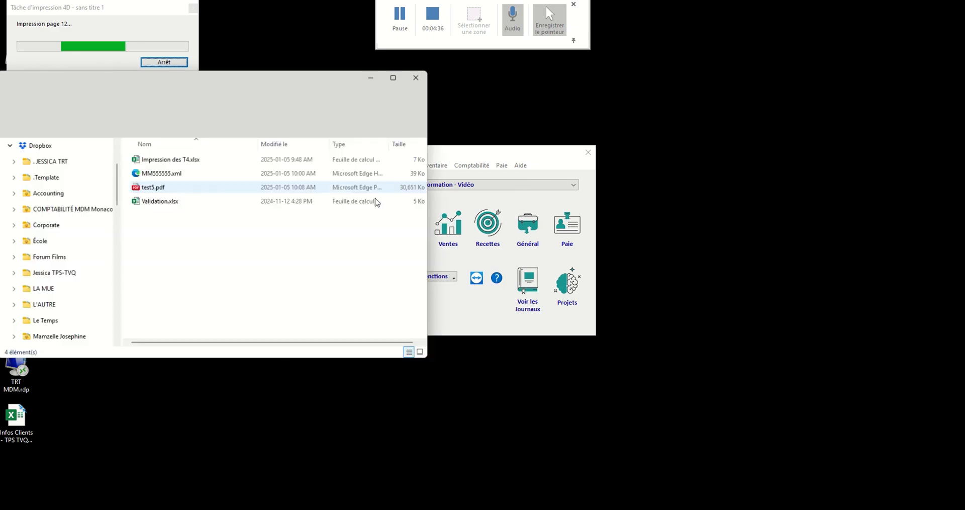
pyautogui.click(165, 174)
pyautogui.doubleClick(165, 173)
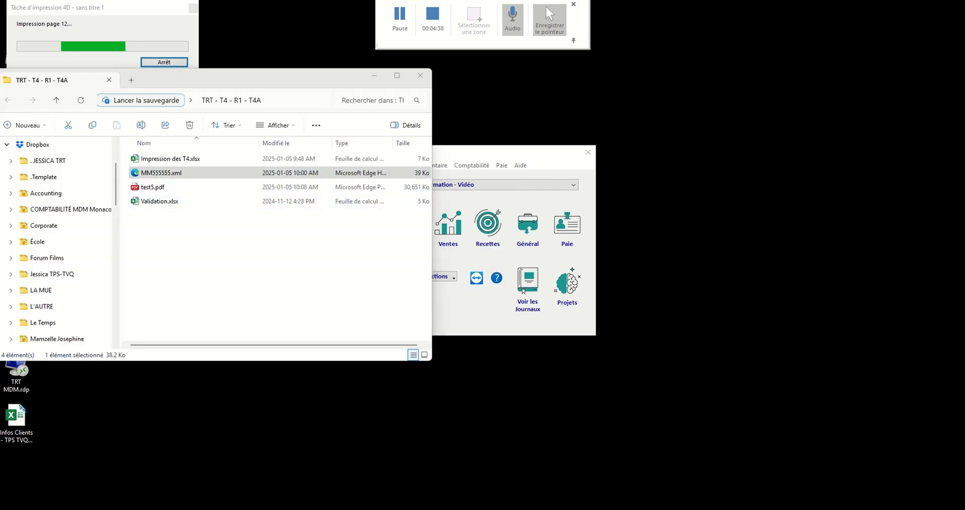
pyautogui.scroll(-20, 122, 210)
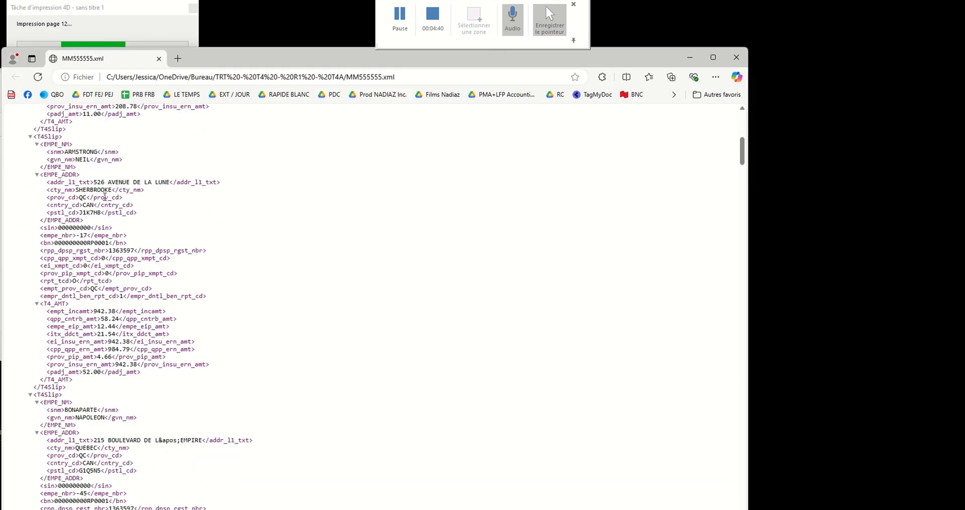
pyautogui.scroll(-7, 122, 210)
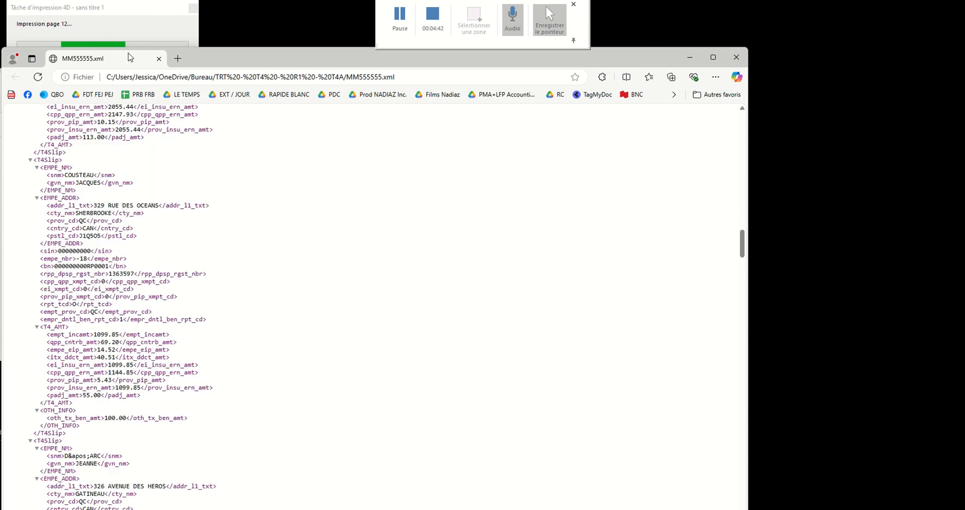
pyautogui.click(737, 57)
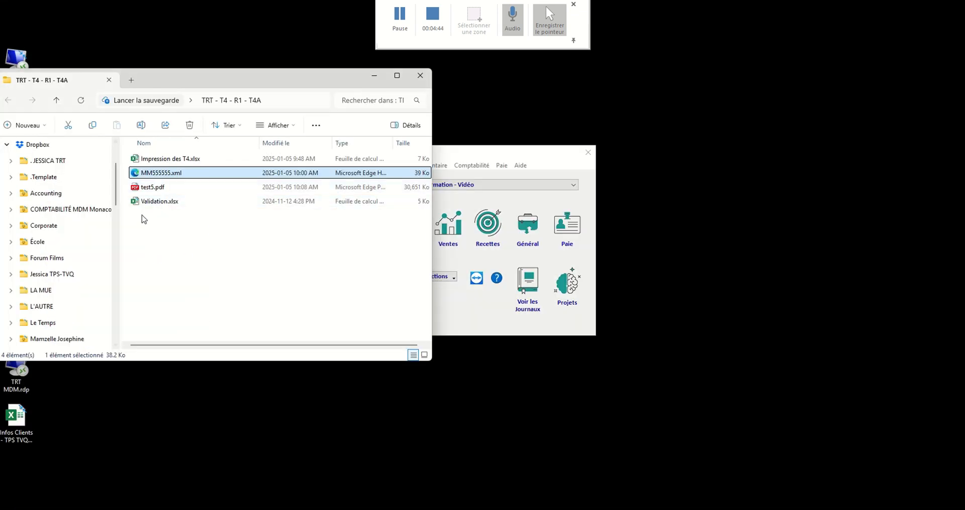
# - Open test5.pdf from the folder and examine the employees' printed T4 slips, including the social insurance number box
pyautogui.moveTo(232, 82); pyautogui.dragTo(257, 90)
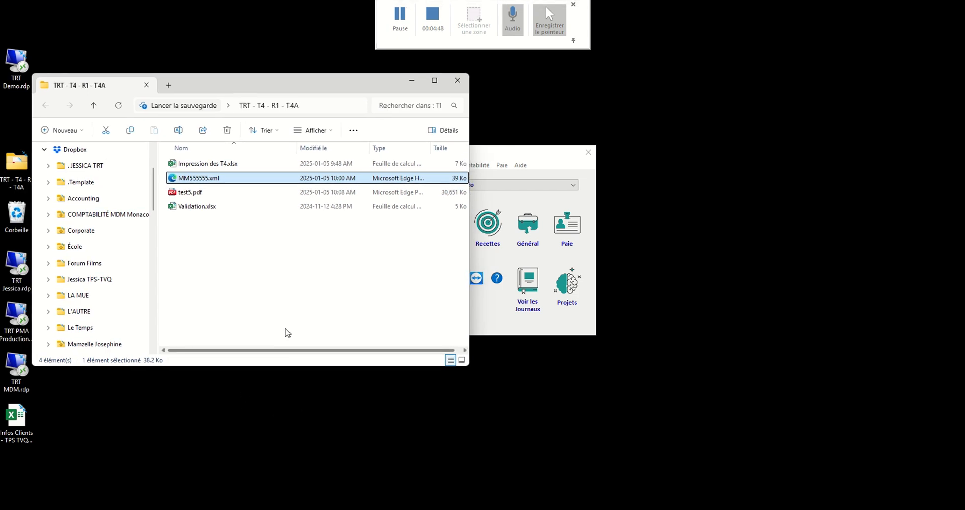
pyautogui.click(286, 312)
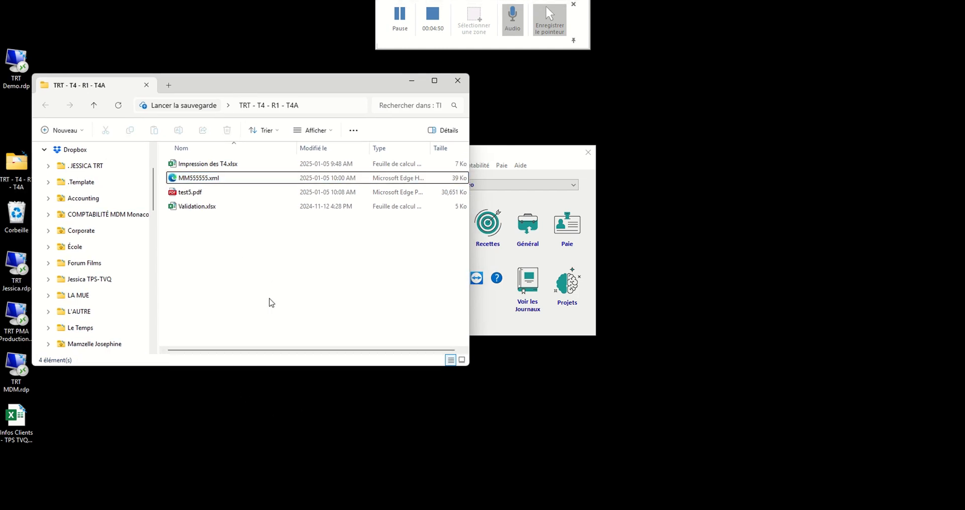
pyautogui.doubleClick(245, 192)
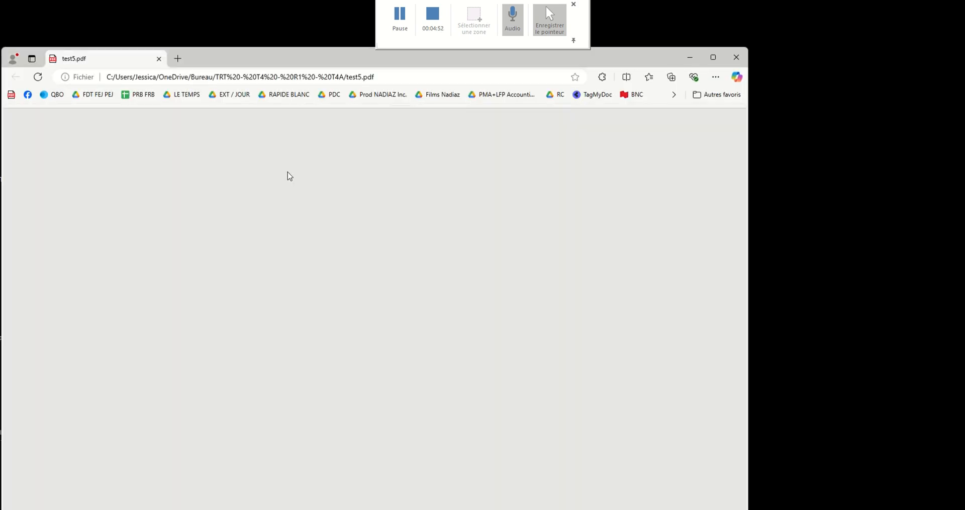
pyautogui.moveTo(272, 58); pyautogui.dragTo(274, 12)
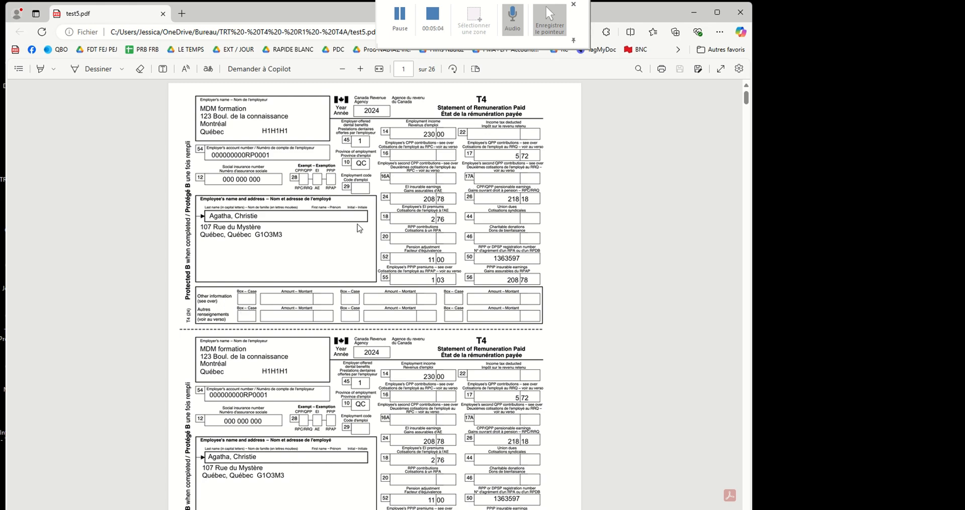
pyautogui.scroll(-13, 524, 324)
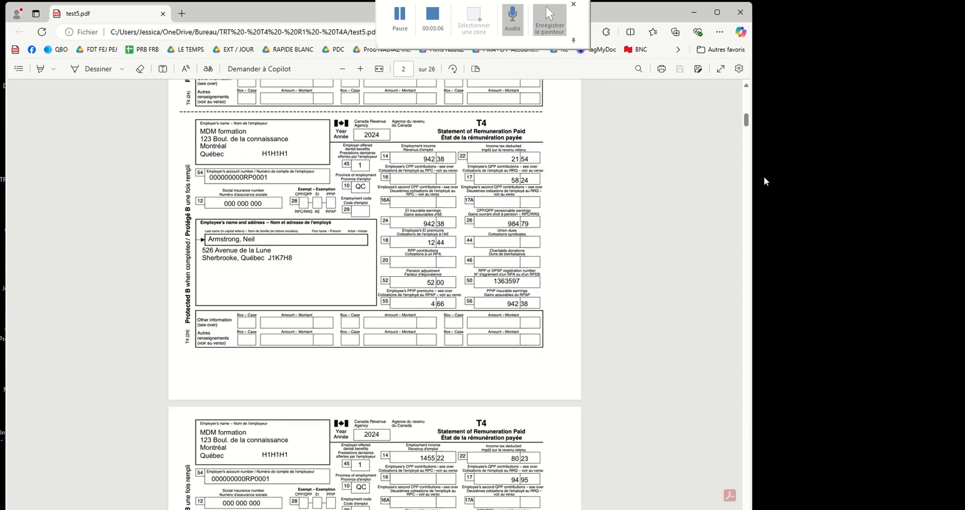
pyautogui.moveTo(745, 117); pyautogui.dragTo(719, 31)
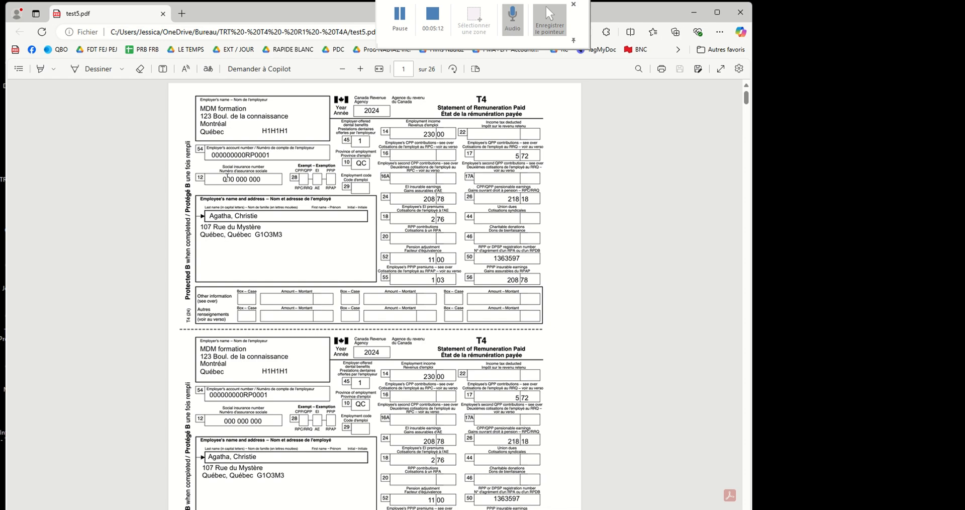
pyautogui.moveTo(227, 177); pyautogui.dragTo(290, 175)
pyautogui.scroll(-20, 536, 299)
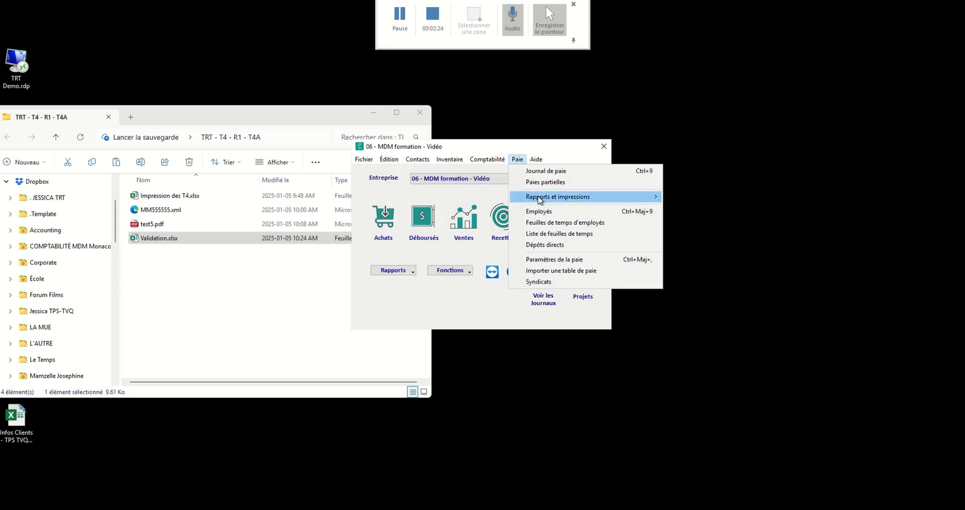
# - Set up a T4 printing with batch printing off and e-mail generation and sending through Seric on, with employees chosen individually
pyautogui.moveTo(540, 201)
pyautogui.click(740, 240)
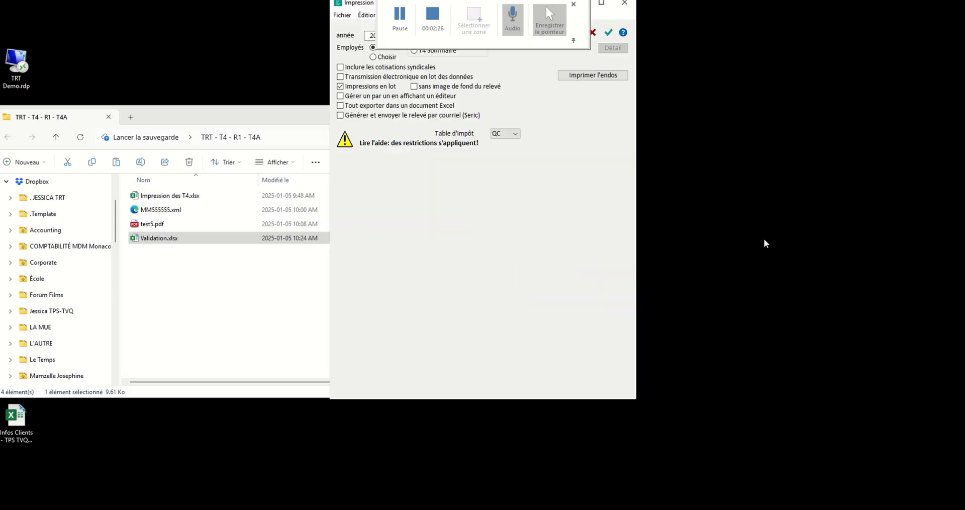
pyautogui.moveTo(357, 7); pyautogui.dragTo(325, 75)
pyautogui.click(326, 156)
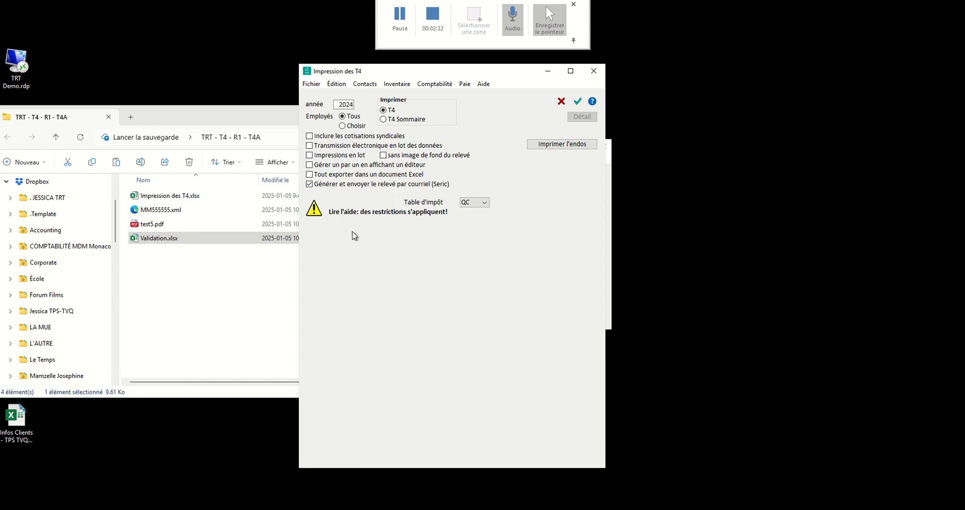
pyautogui.click(355, 127)
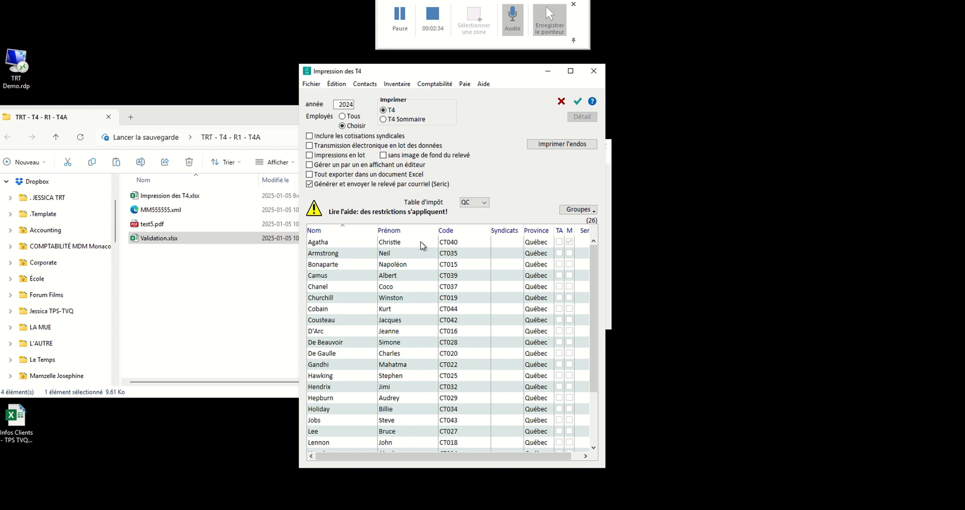
# - Select the first three employees in the list and generate and send their T4 slips by e-mail through Seric
pyautogui.click(330, 243)
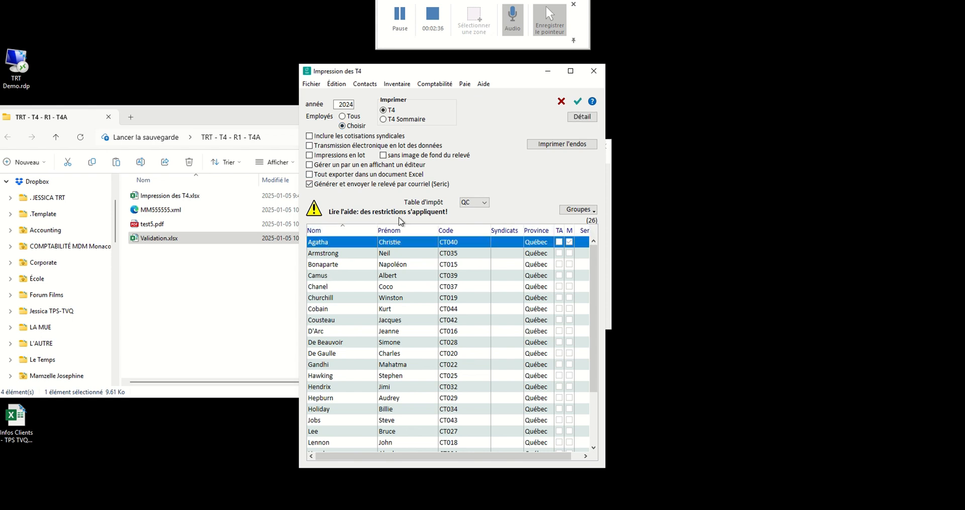
pyautogui.keyDown('shift'); pyautogui.click(341, 286); pyautogui.keyUp('shift')
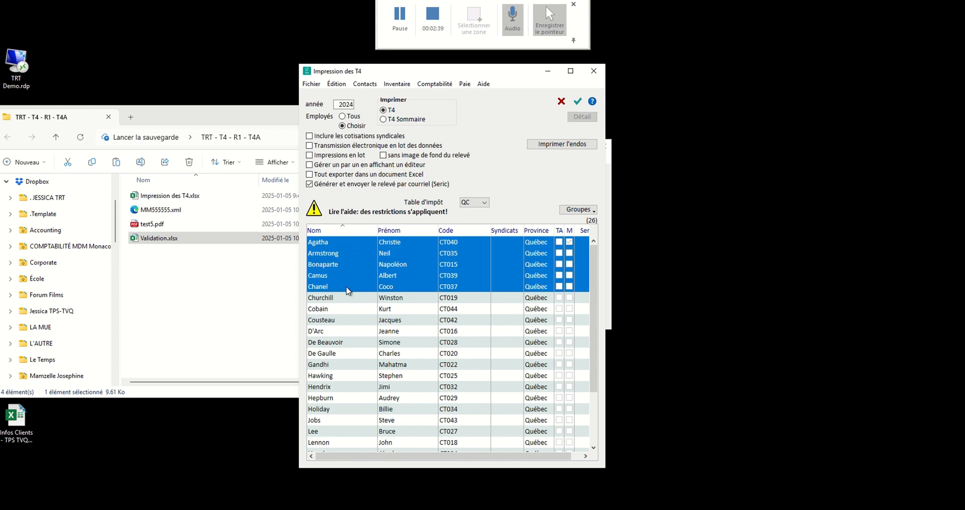
pyautogui.keyDown('shift'); pyautogui.click(333, 265); pyautogui.keyUp('shift')
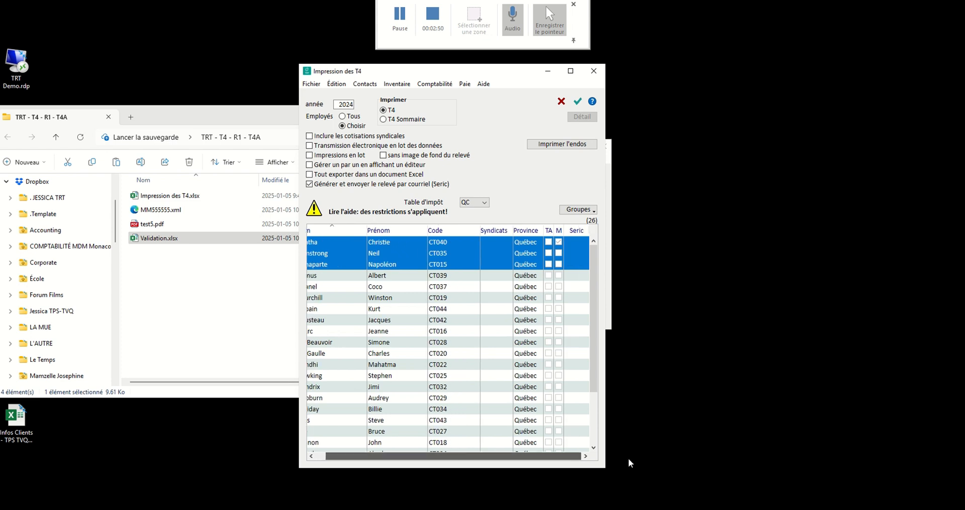
pyautogui.click(577, 102)
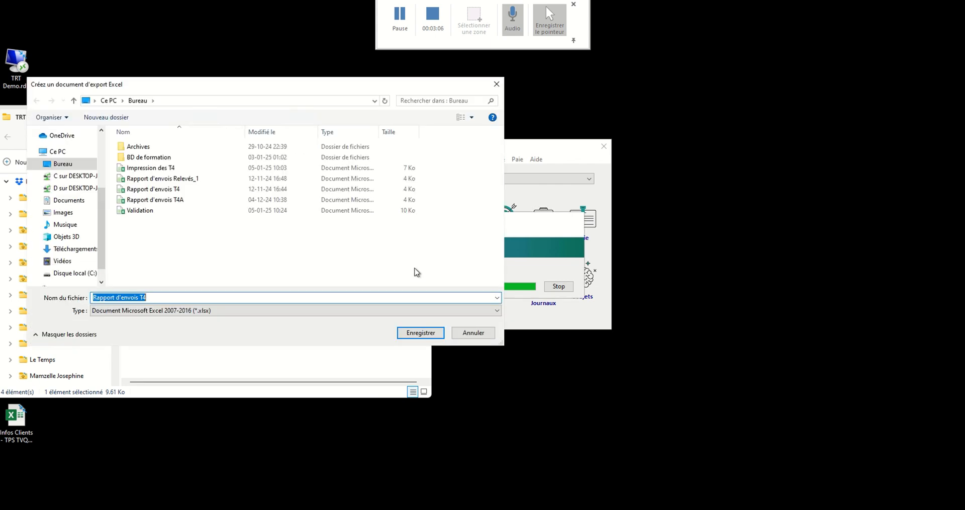
# - Save the sending report as Rapport d'envois T4 on the Bureau, replacing the existing file, and close the spreadsheet program
pyautogui.scroll(4, 70, 196)
pyautogui.scroll(2, 69, 196)
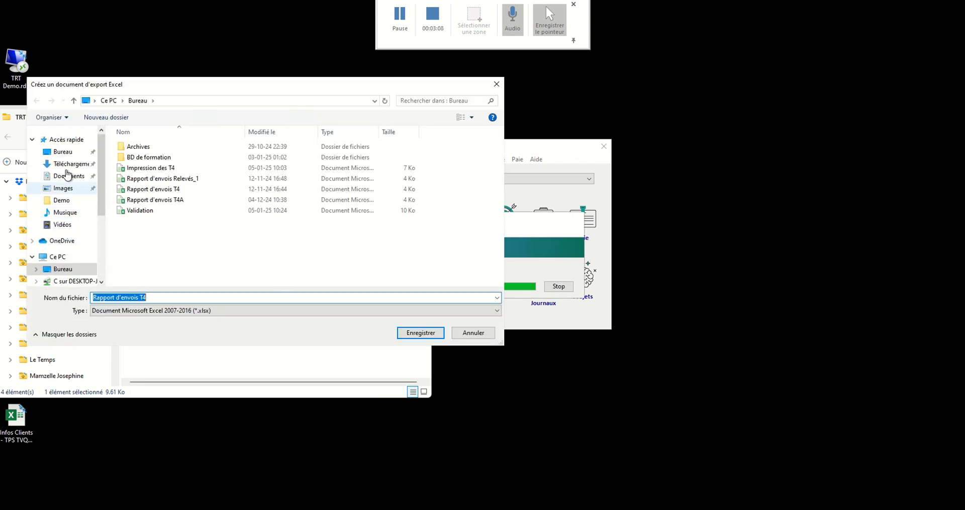
pyautogui.click(420, 333)
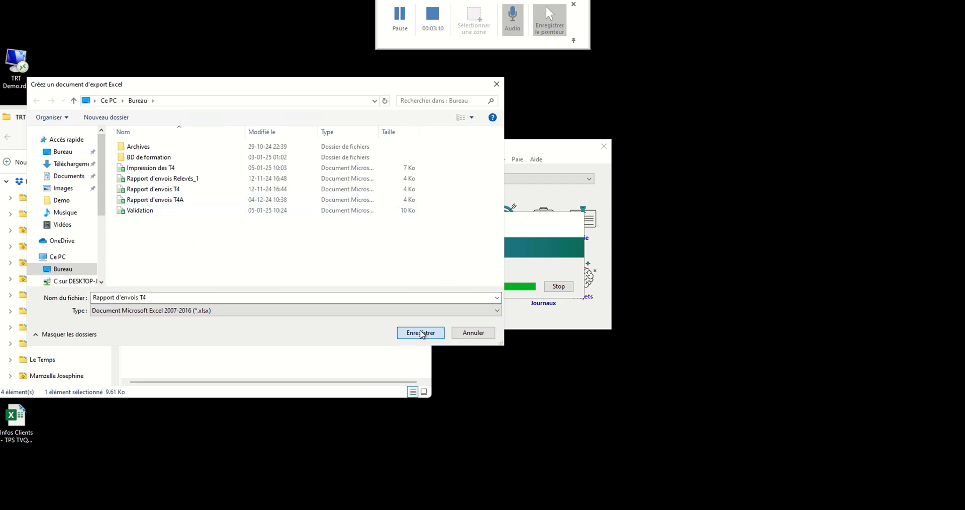
pyautogui.click(506, 261)
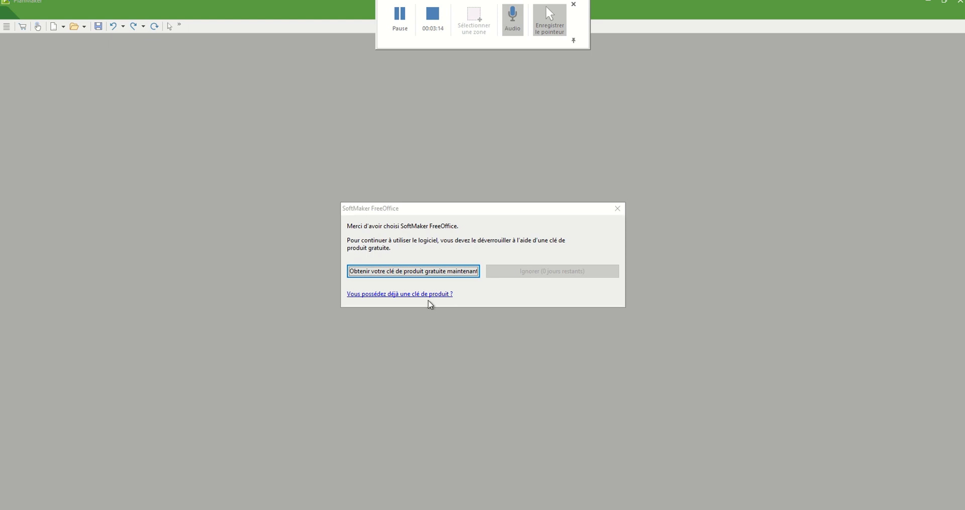
pyautogui.click(617, 208)
pyautogui.click(961, 2)
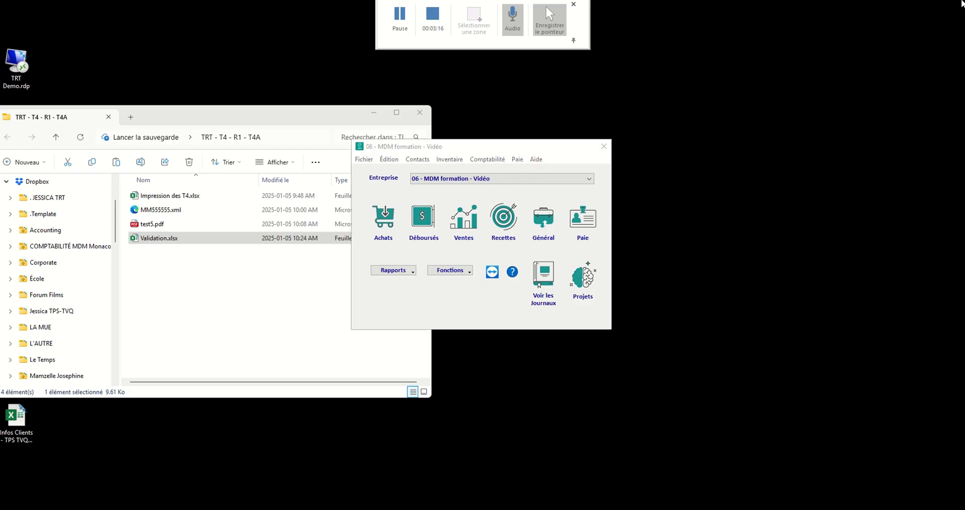
# - Reopen T4 printing with Seric e-mail sending on and batch printing off, and list the employees individually with their Seric column
pyautogui.moveTo(467, 148); pyautogui.dragTo(486, 151)
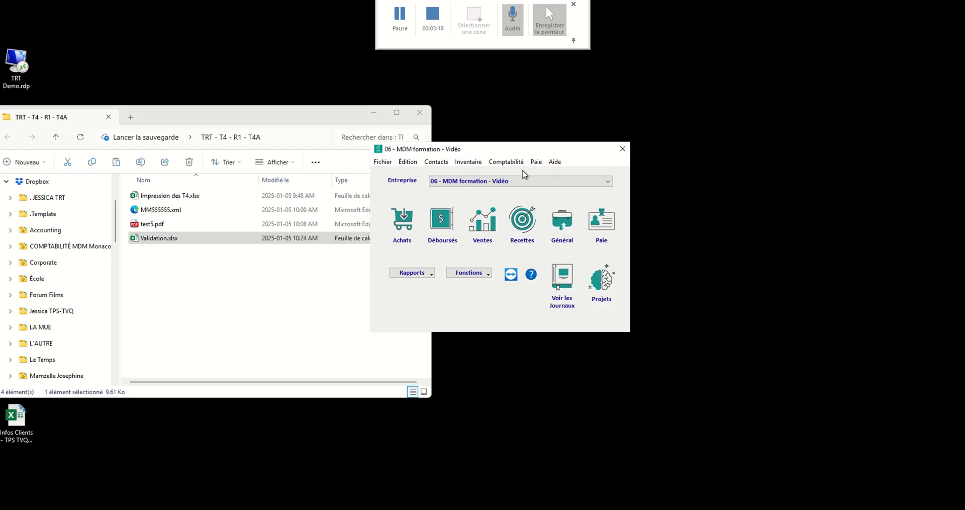
pyautogui.click(537, 162)
pyautogui.moveTo(572, 202)
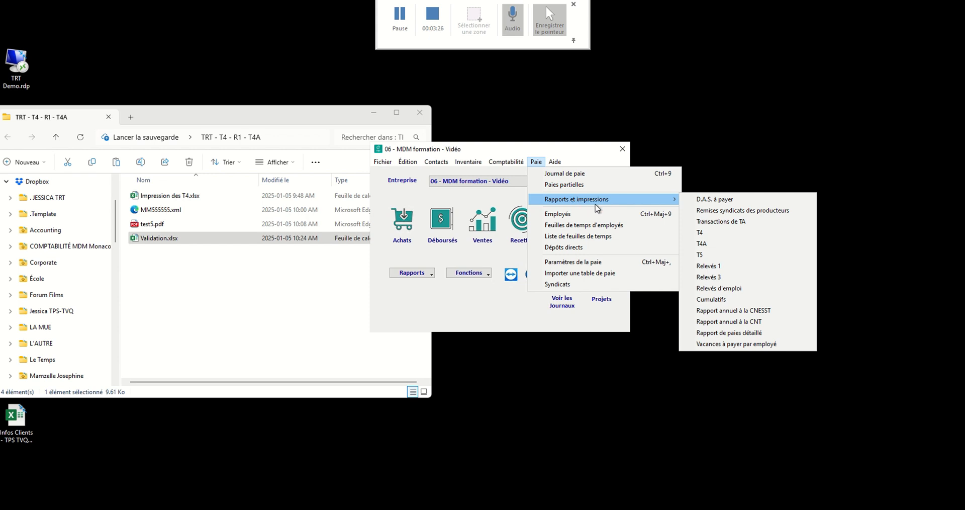
pyautogui.click(700, 232)
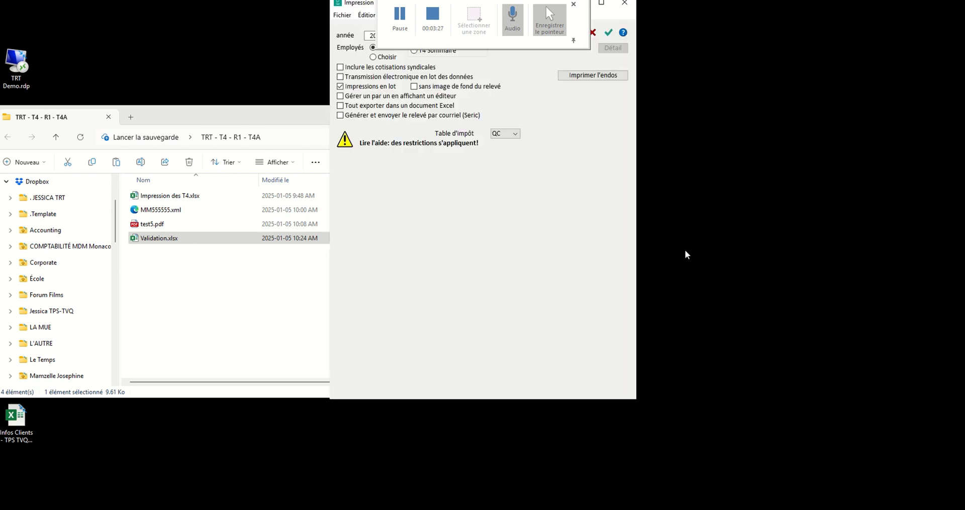
pyautogui.click(363, 117)
pyautogui.moveTo(358, 6); pyautogui.dragTo(340, 55)
pyautogui.click(372, 107)
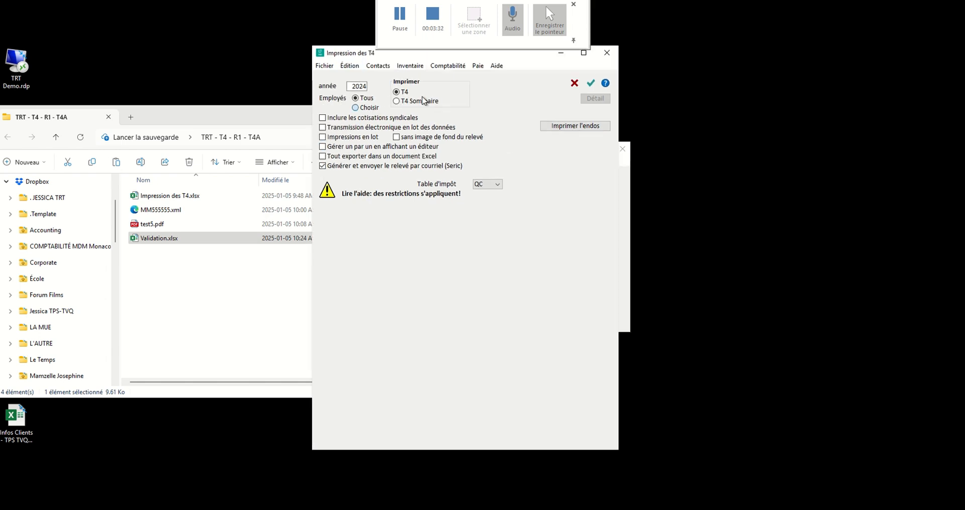
pyautogui.moveTo(562, 439); pyautogui.dragTo(646, 430)
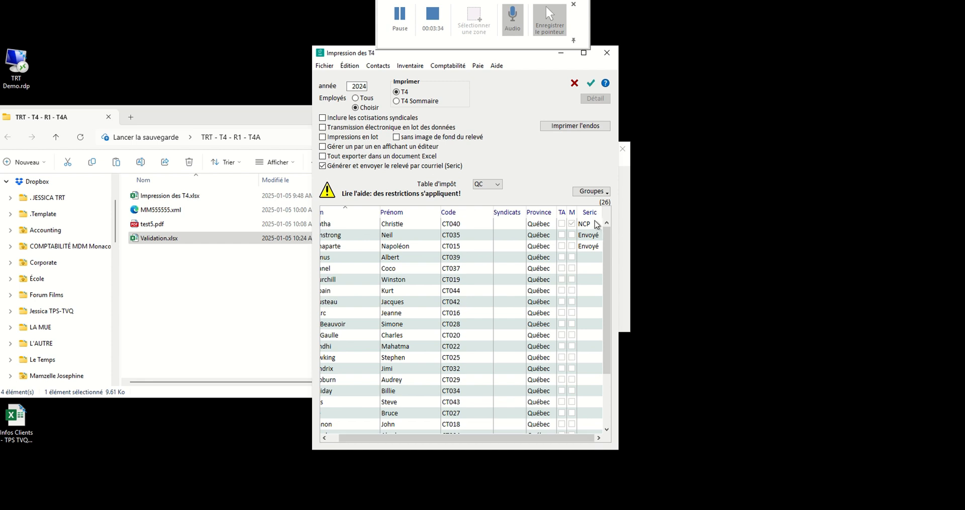
# - Open the Seric sending status details of the first and second employees in the list and read them
pyautogui.click(593, 226)
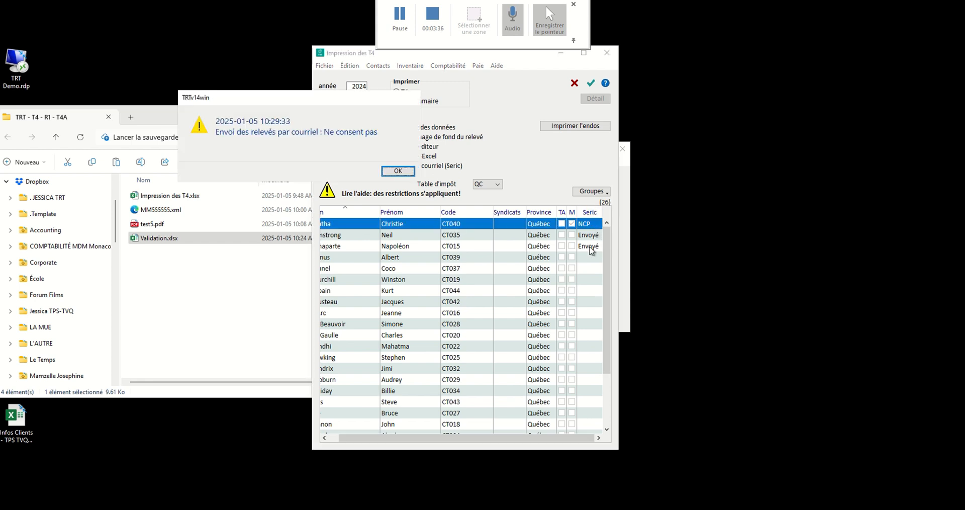
pyautogui.click(398, 170)
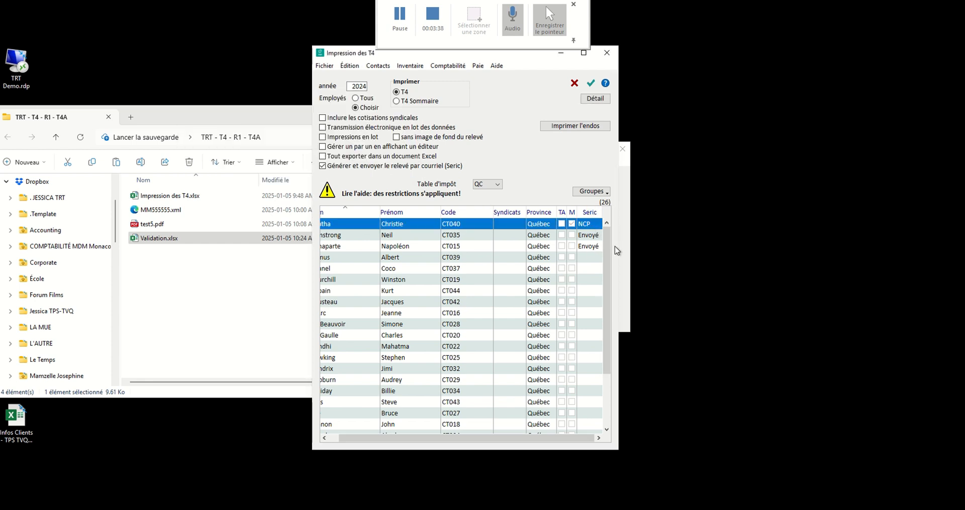
pyautogui.click(595, 236)
pyautogui.click(405, 176)
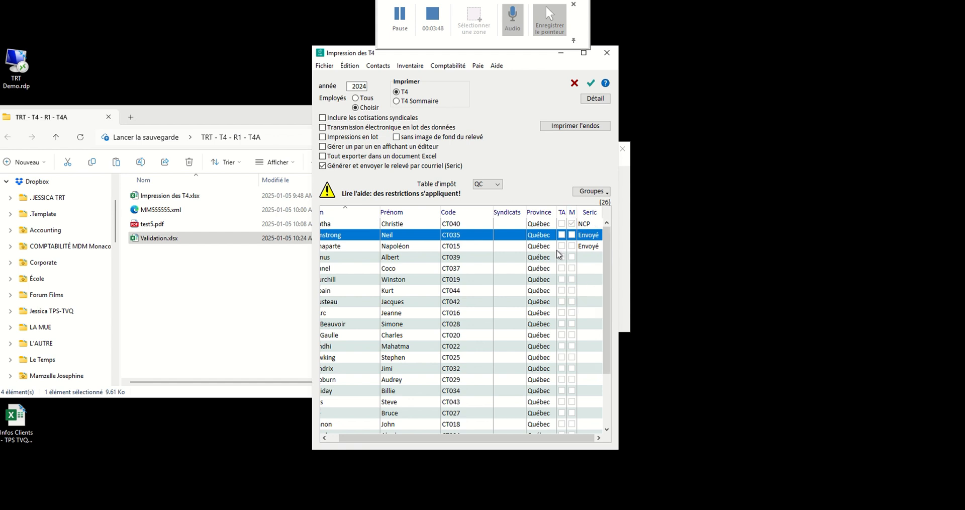
# - Switch the T4 printing from Seric e-mail sending to batch printing and select the third employee in the list
pyautogui.click(472, 225)
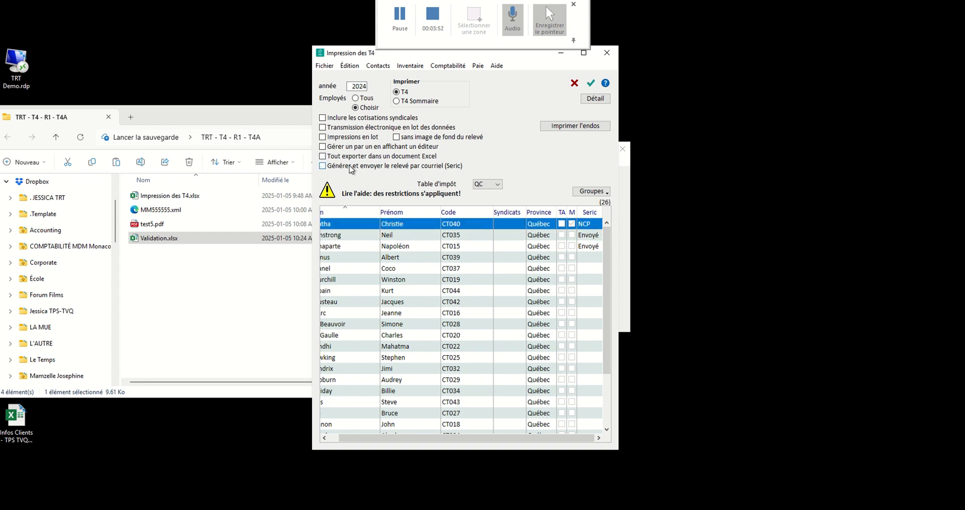
pyautogui.click(356, 128)
pyautogui.click(374, 129)
pyautogui.click(492, 238)
pyautogui.click(479, 247)
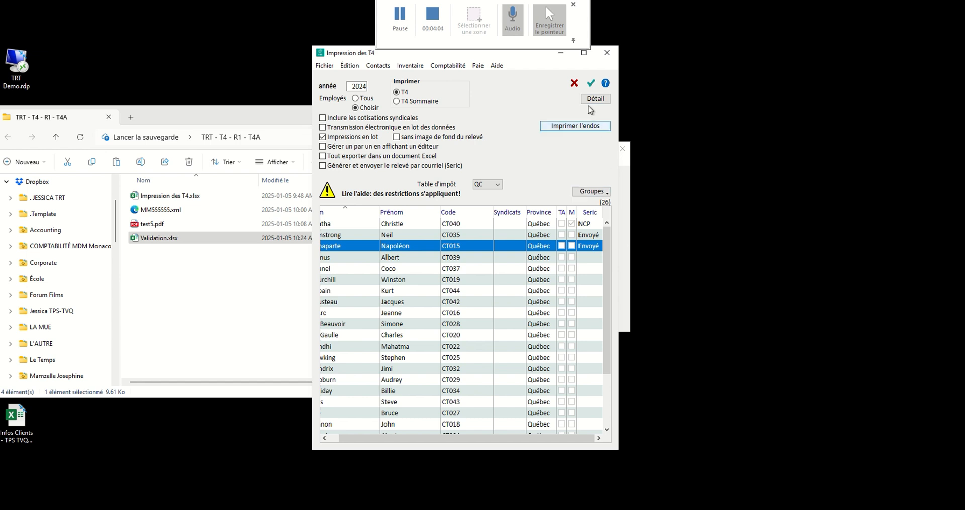
# - Enable the inclusion of union dues in the 2024 T4 printing for all employees
pyautogui.click(396, 17)
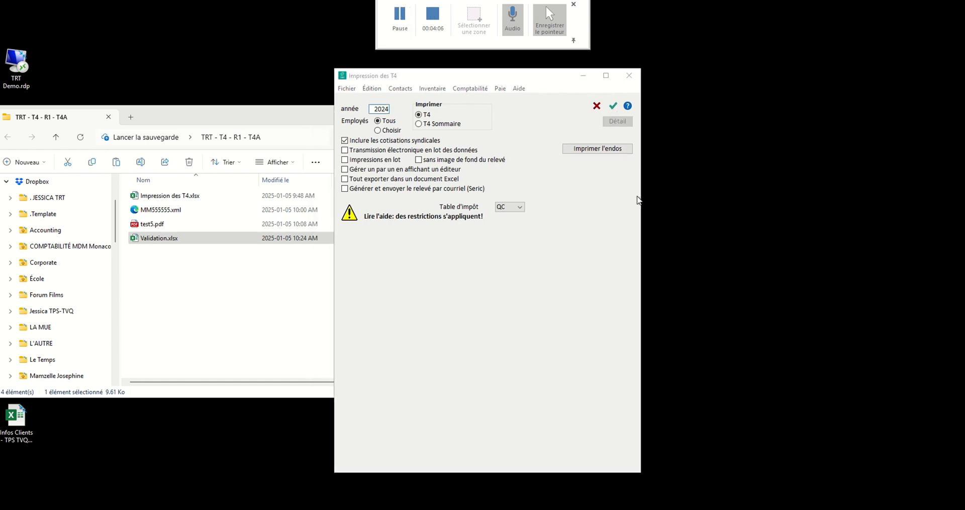
pyautogui.click(368, 145)
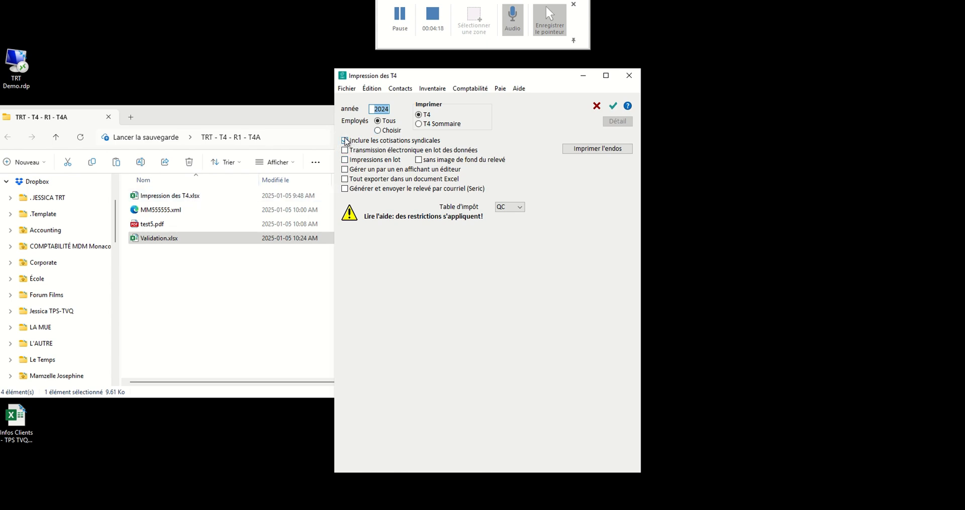
pyautogui.click(362, 141)
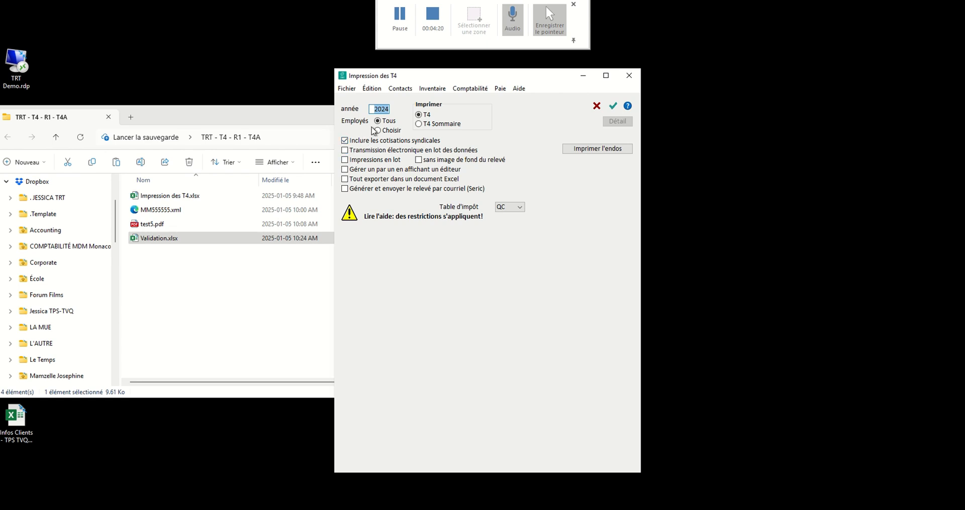